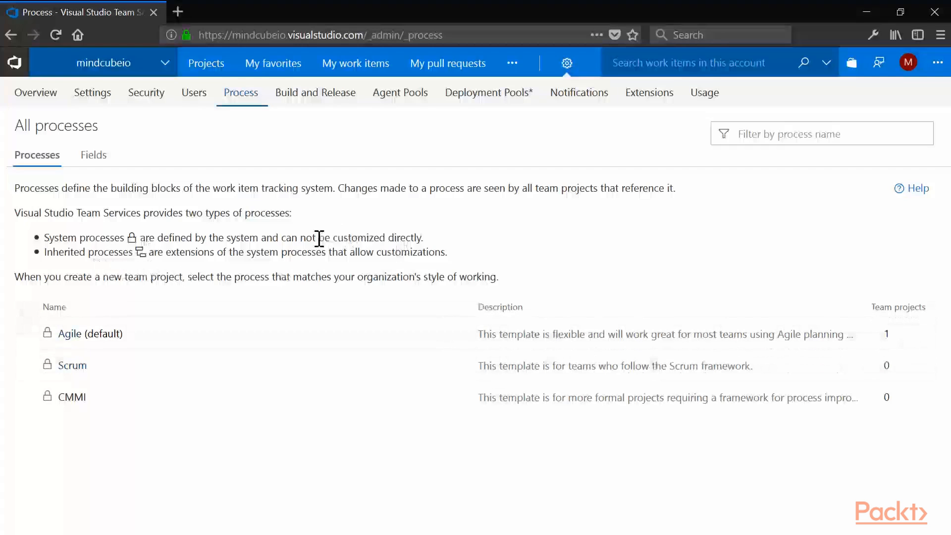
- Create an inherited process named WinOps from the Agile system process
{"action": "mouse_move", "coordinate": [452, 334]}
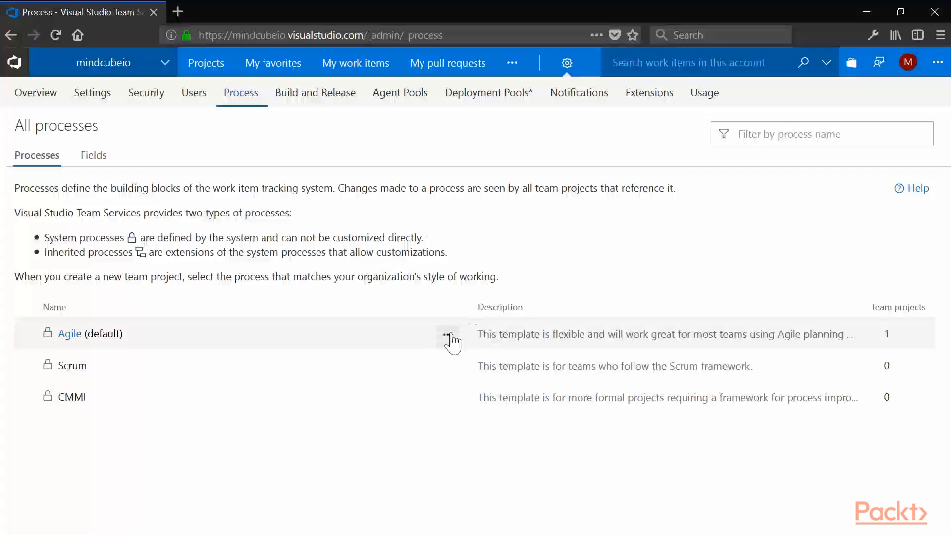
{"action": "left_click", "coordinate": [450, 335]}
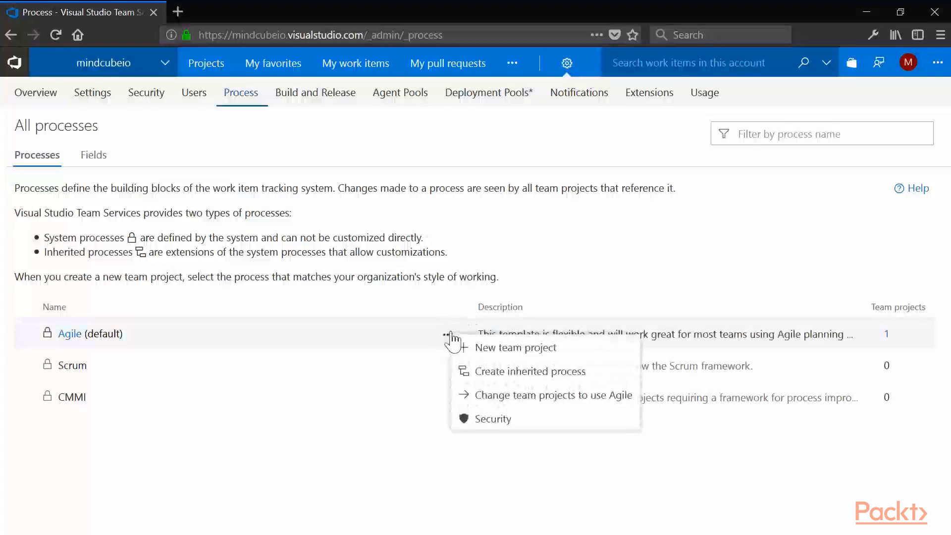
{"action": "left_click", "coordinate": [487, 377]}
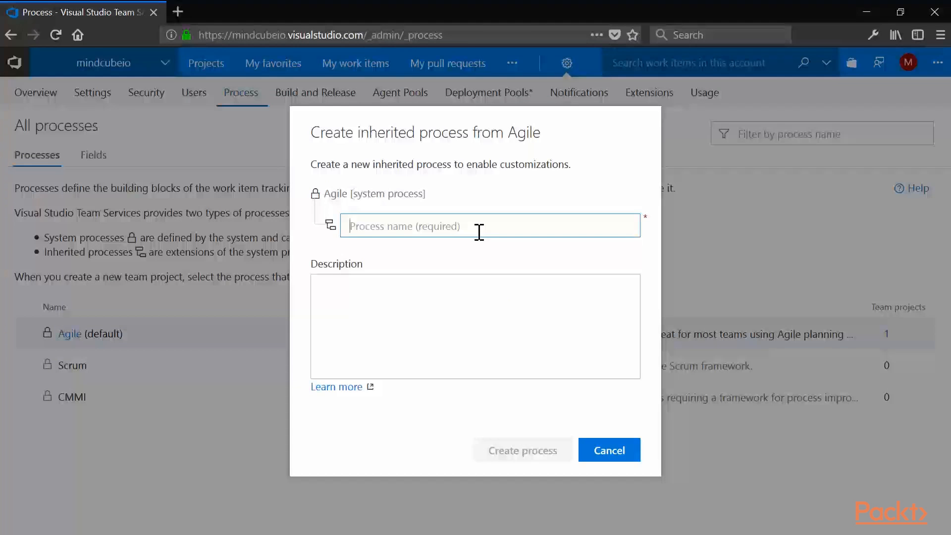
{"action": "type", "text": "WinOps"}
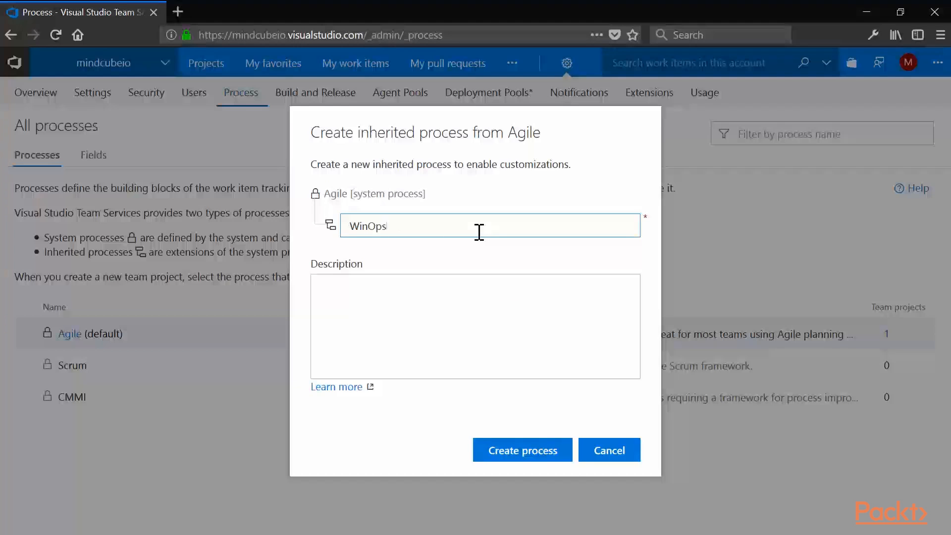
{"action": "left_click", "coordinate": [546, 458]}
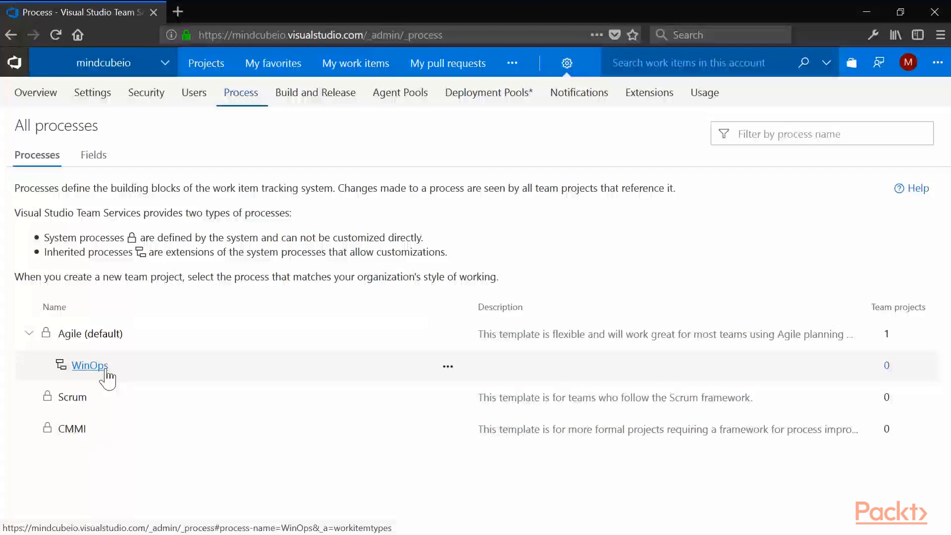
- Rename the Epics portfolio backlog level of the WinOps process to Value and save it
{"action": "left_click", "coordinate": [90, 366]}
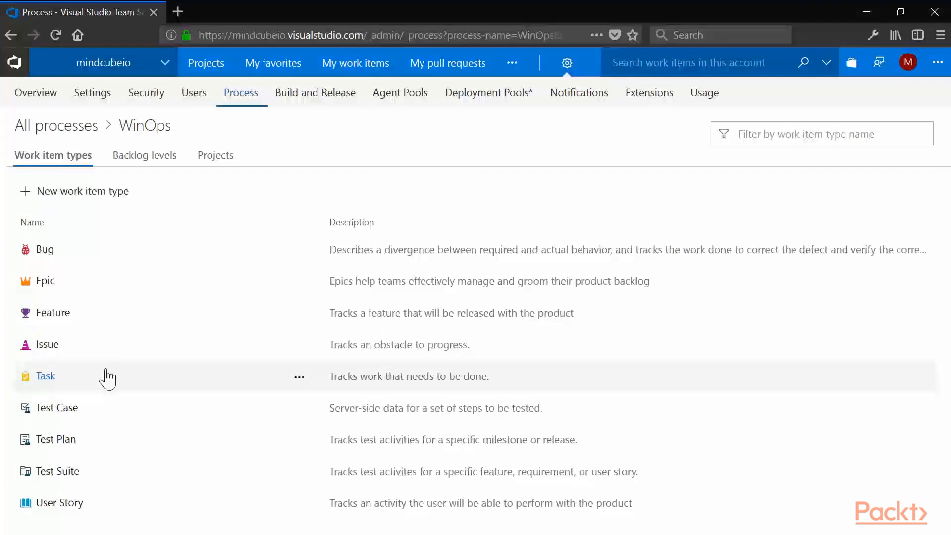
{"action": "left_click", "coordinate": [157, 170]}
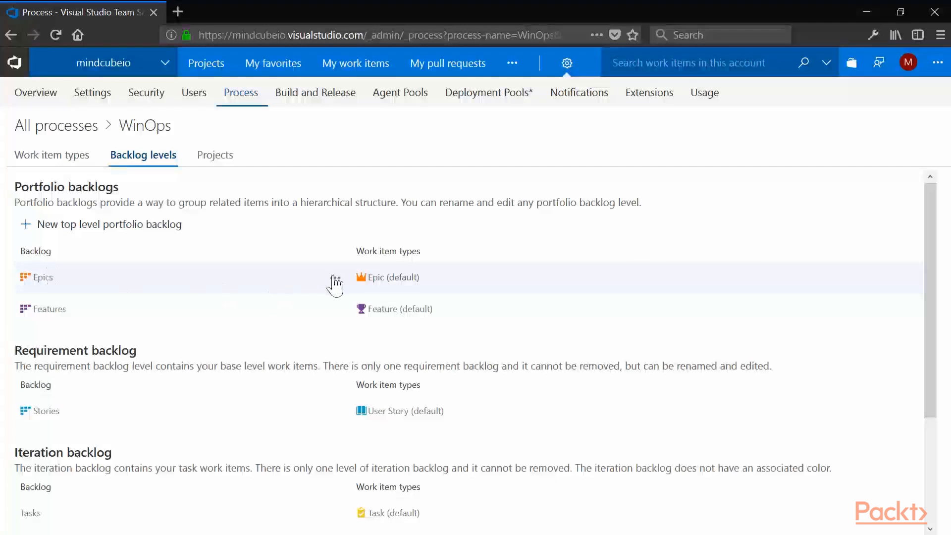
{"action": "left_click", "coordinate": [336, 278]}
{"action": "left_click", "coordinate": [346, 289]}
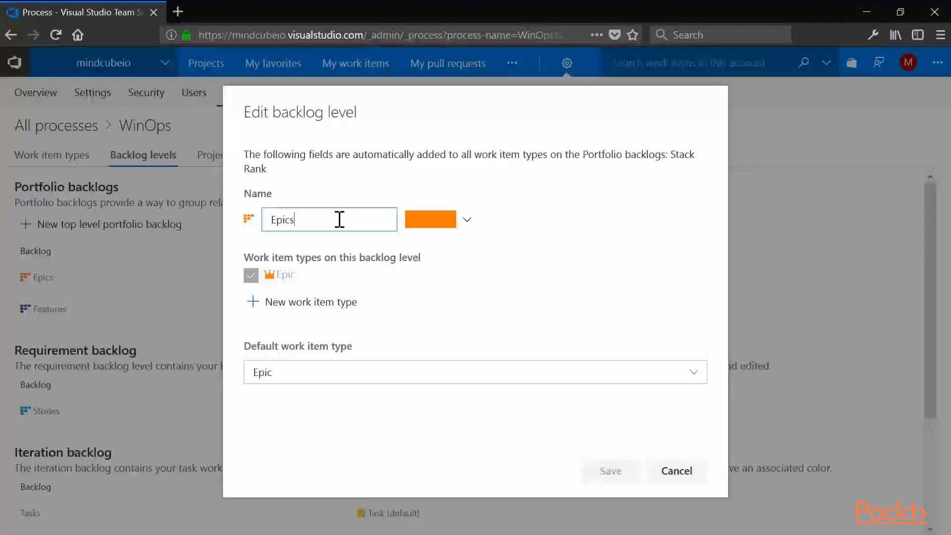
{"action": "left_click_drag", "start_coordinate": [339, 219], "coordinate": [247, 208]}
{"action": "type", "text": "Value"}
{"action": "left_click", "coordinate": [609, 469]}
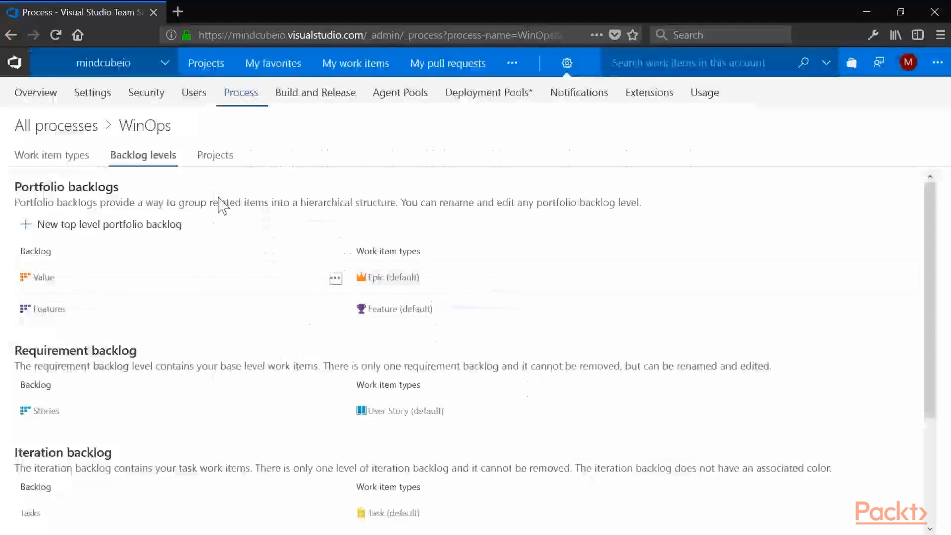
- Review the other WinOps backlog levels and its projects list, and open the layout of the Bug work item type
{"action": "scroll", "coordinate": [212, 317], "scroll_direction": "down", "scroll_amount": 3}
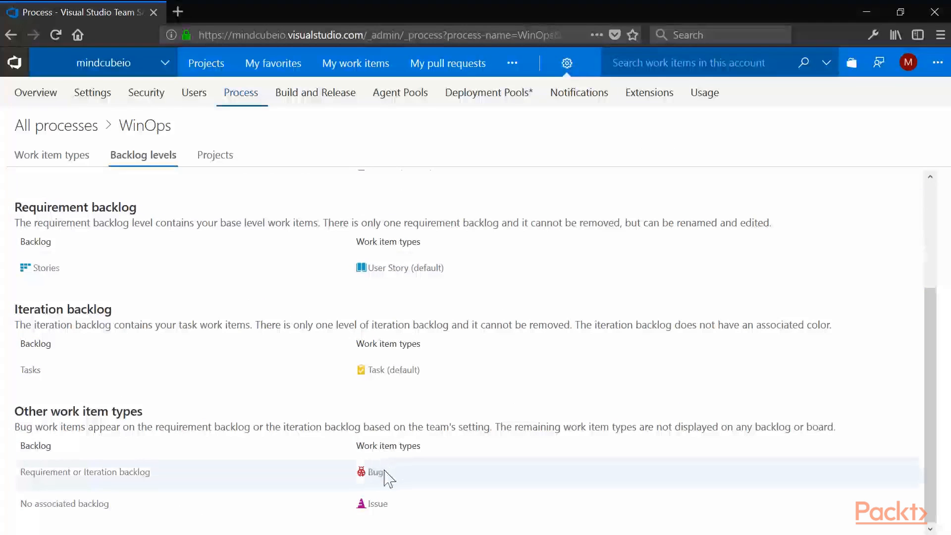
{"action": "scroll", "coordinate": [329, 472], "scroll_direction": "up", "scroll_amount": 3}
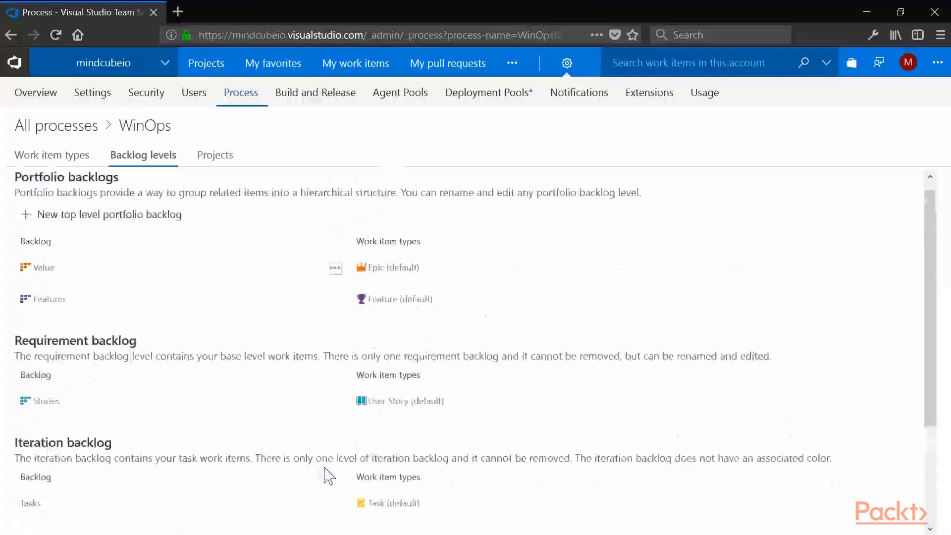
{"action": "left_click", "coordinate": [85, 158]}
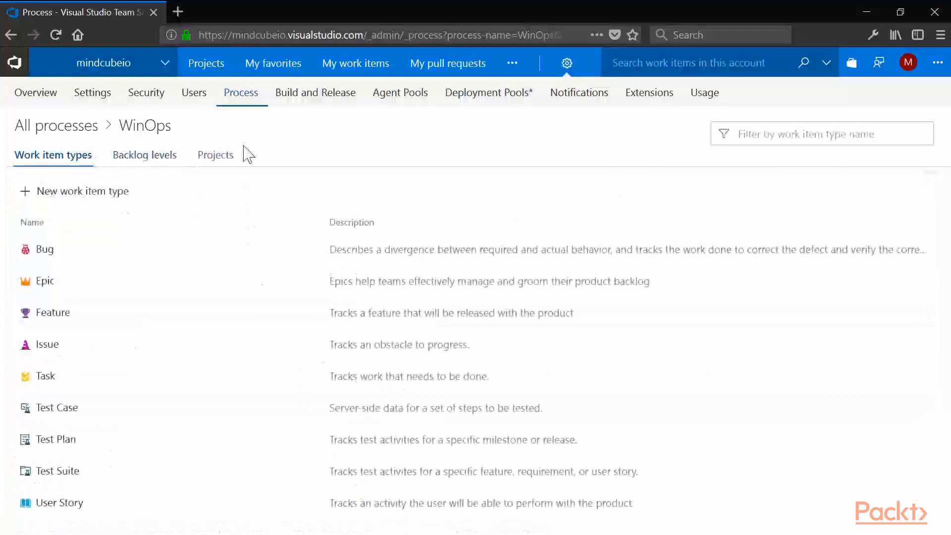
{"action": "left_click", "coordinate": [222, 157]}
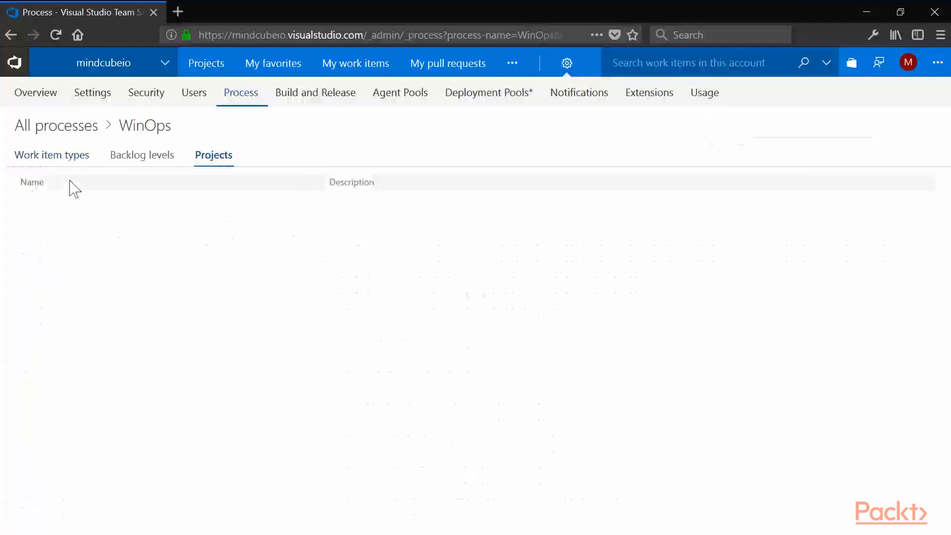
{"action": "left_click", "coordinate": [70, 154]}
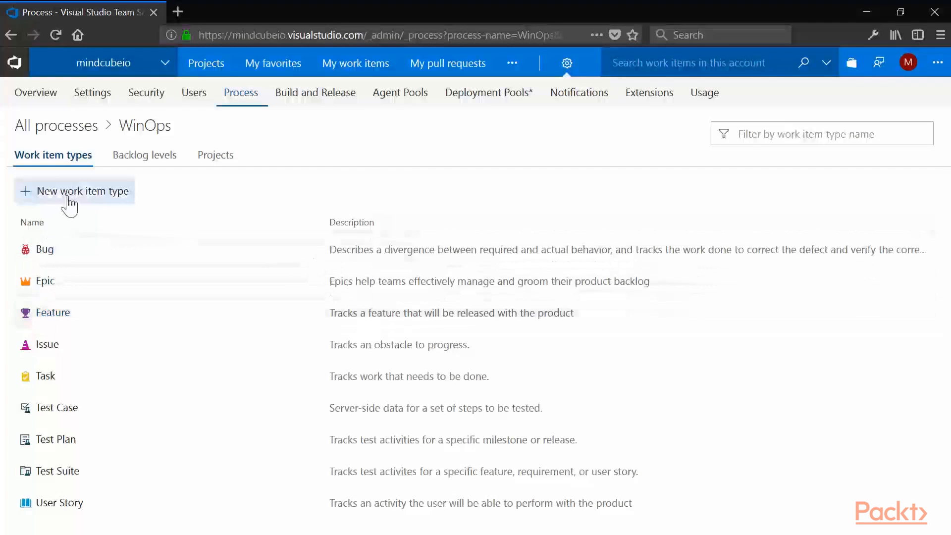
{"action": "left_click", "coordinate": [45, 250]}
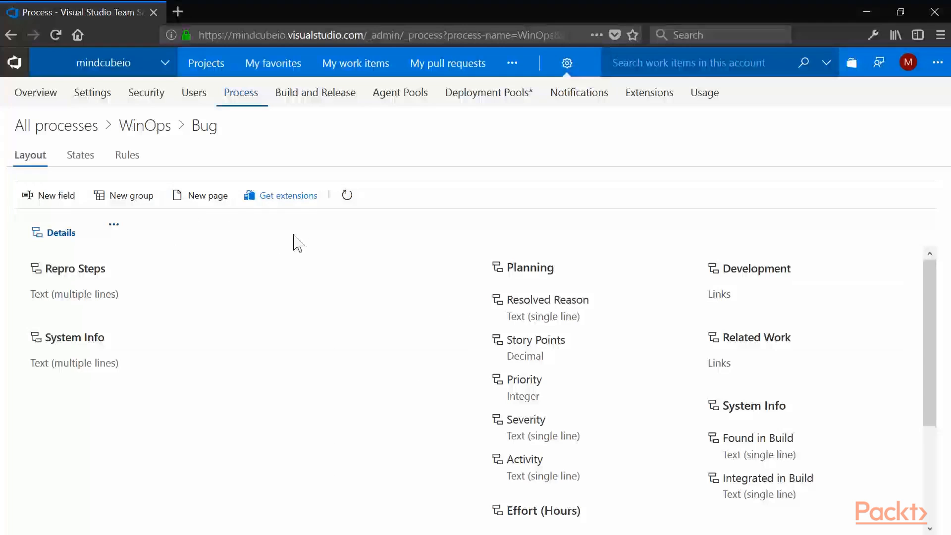
- Find the free Duplicate Bug extension among the Marketplace work item extensions and install it for the mindcubeio account
{"action": "left_click", "coordinate": [289, 208]}
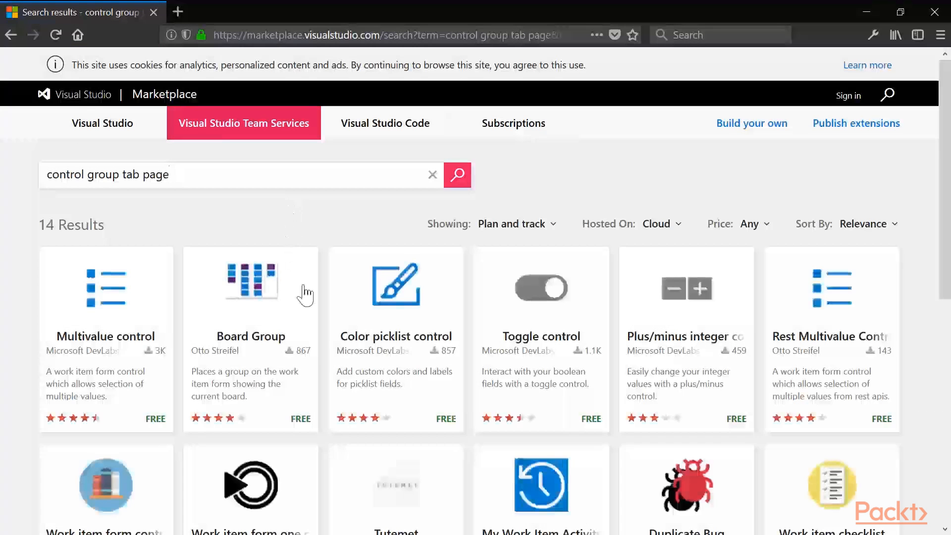
{"action": "scroll", "coordinate": [303, 297], "scroll_direction": "down", "scroll_amount": 3}
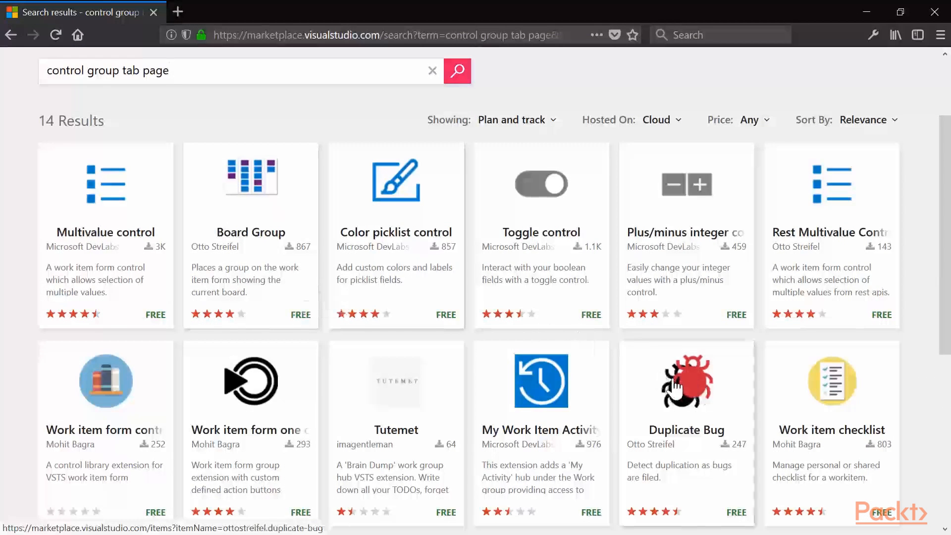
{"action": "left_click", "coordinate": [708, 395]}
{"action": "scroll", "coordinate": [678, 387], "scroll_direction": "down", "scroll_amount": 4}
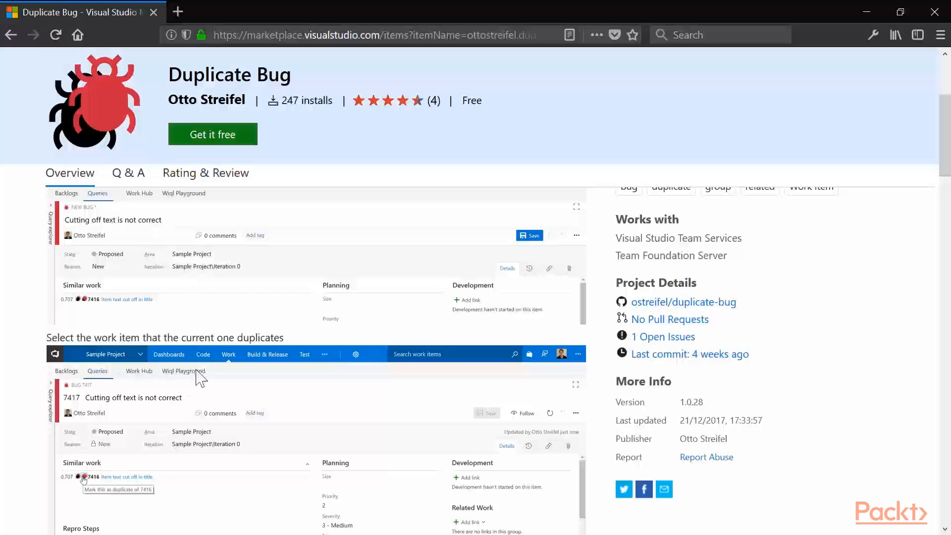
{"action": "scroll", "coordinate": [198, 379], "scroll_direction": "up", "scroll_amount": 5}
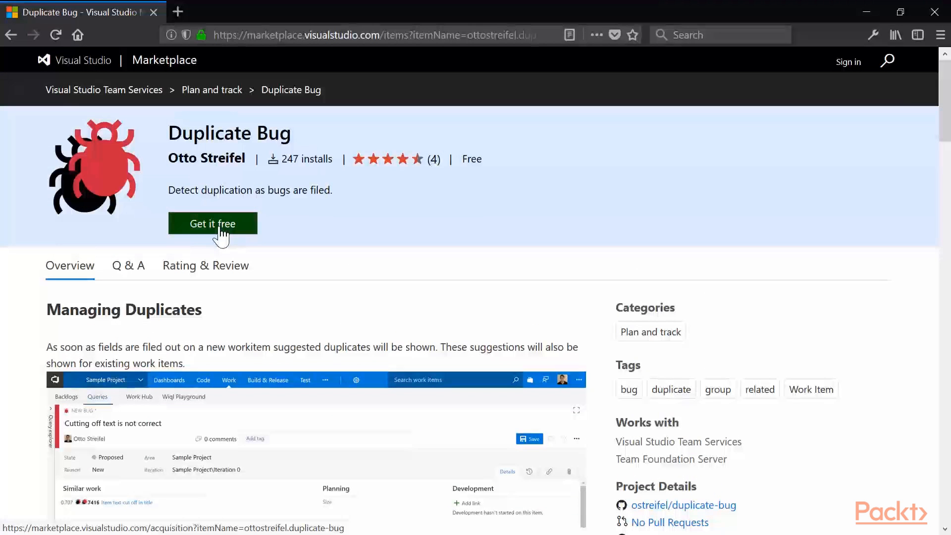
{"action": "left_click", "coordinate": [222, 229]}
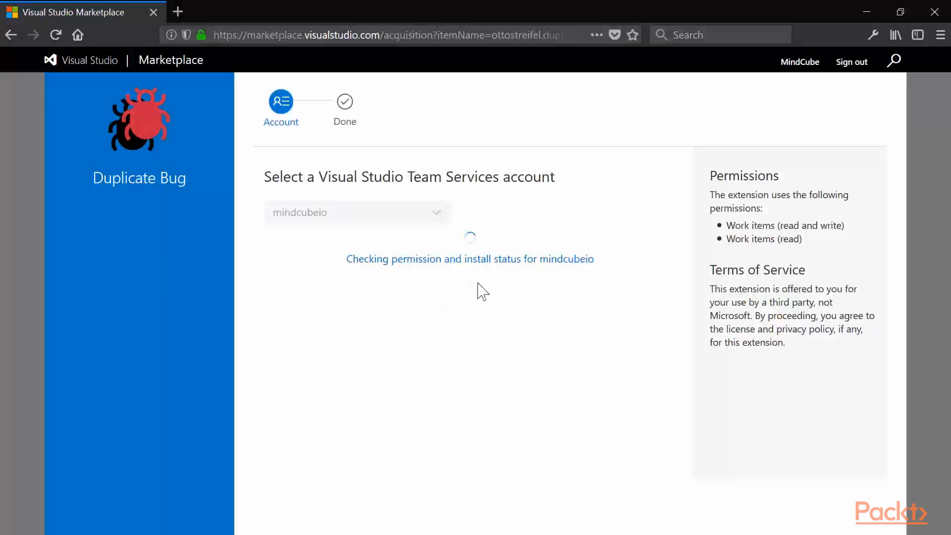
{"action": "left_click", "coordinate": [308, 256]}
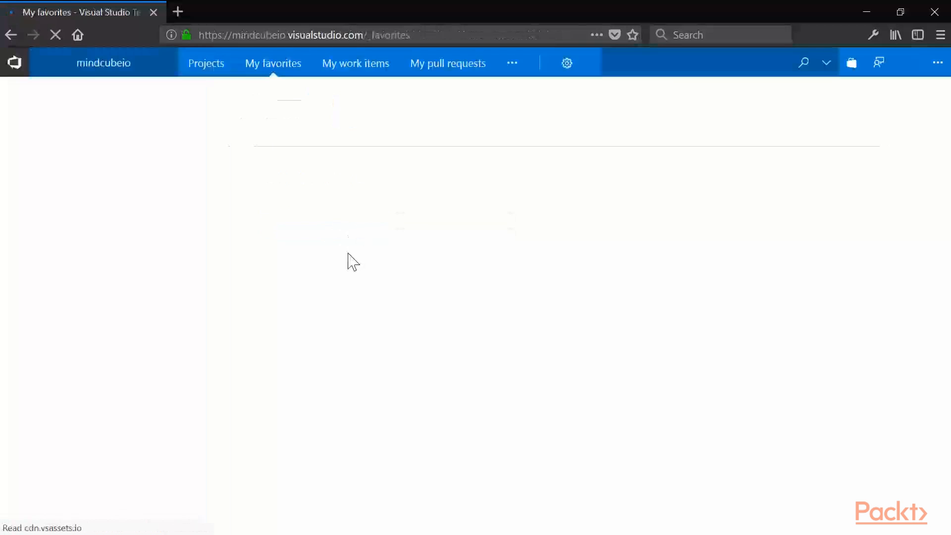
- Return to the account's process settings and open the Bug work item type layout in WinOps
{"action": "left_click", "coordinate": [489, 167]}
{"action": "left_click", "coordinate": [497, 292]}
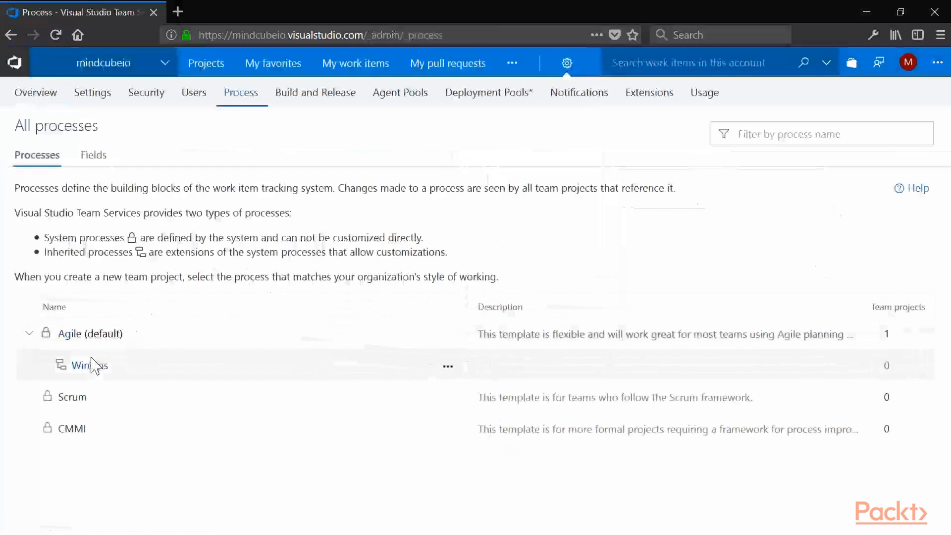
{"action": "left_click", "coordinate": [94, 366]}
{"action": "left_click", "coordinate": [42, 250]}
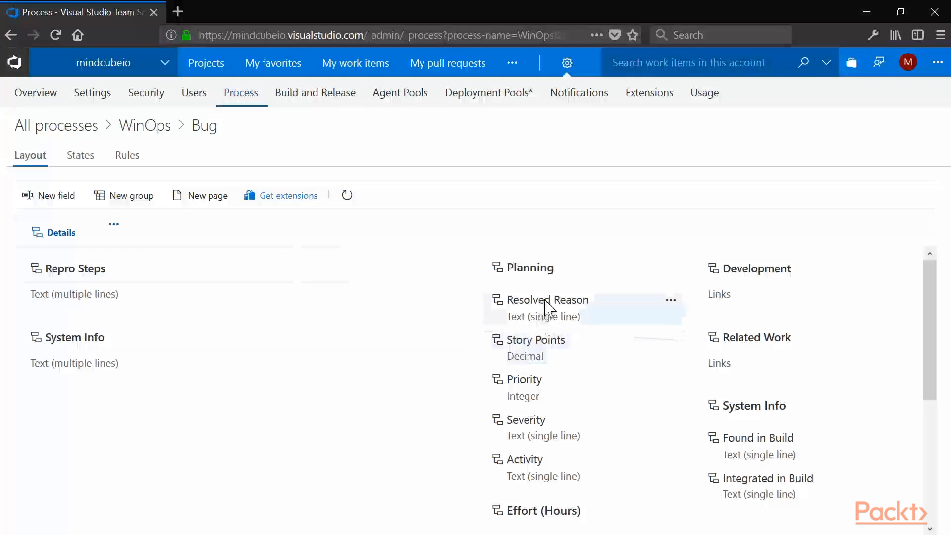
{"action": "mouse_move", "coordinate": [551, 312]}
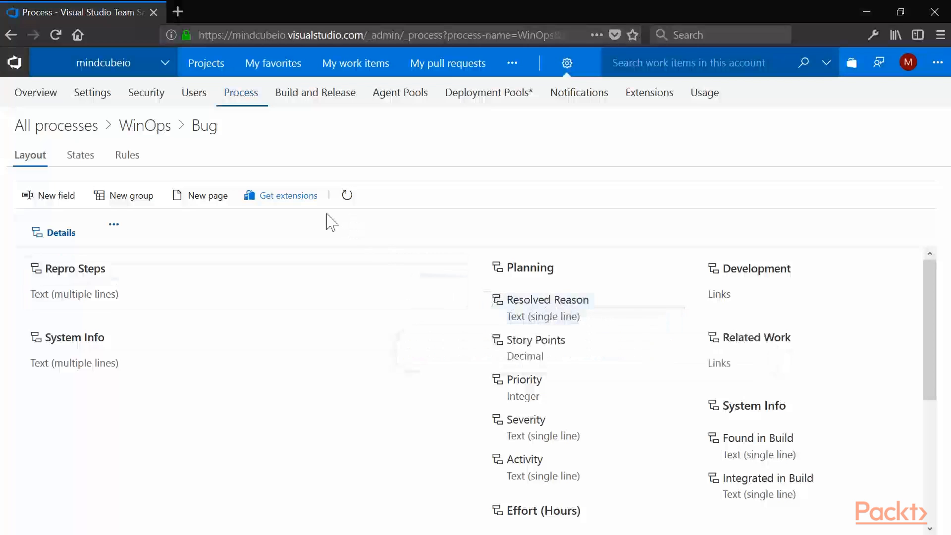
- Get the free Multivalue control extension by Microsoft DevLabs from the Marketplace and install it for the mindcubeio account
{"action": "left_click", "coordinate": [303, 198]}
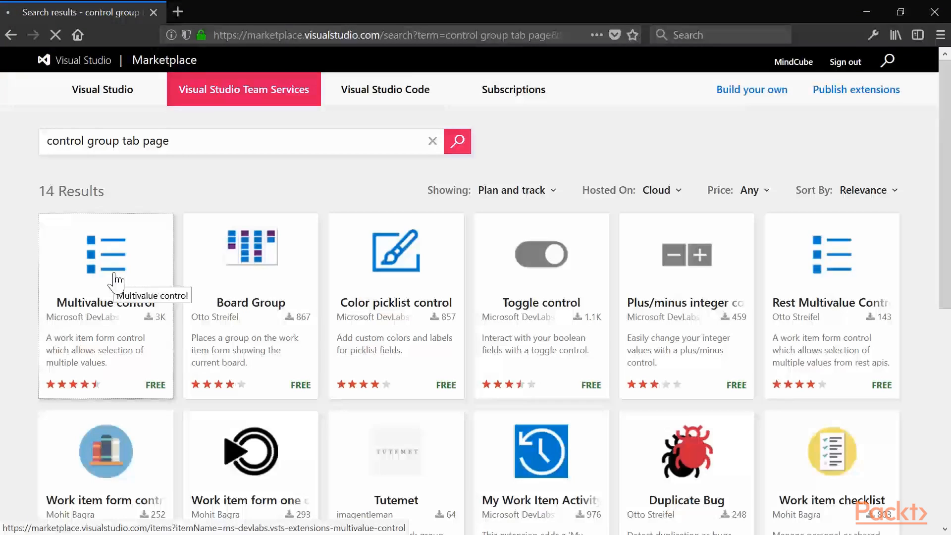
{"action": "left_click", "coordinate": [117, 282]}
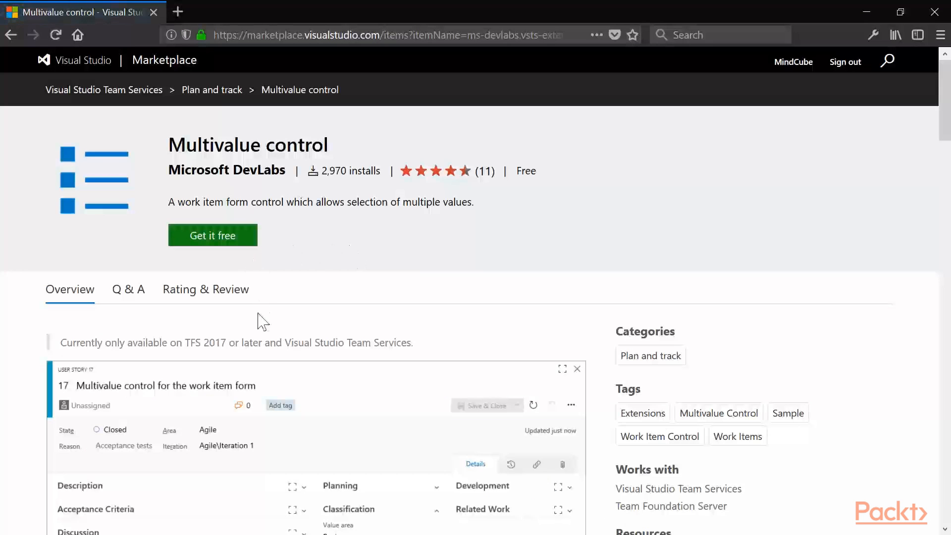
{"action": "scroll", "coordinate": [259, 319], "scroll_direction": "down", "scroll_amount": 3}
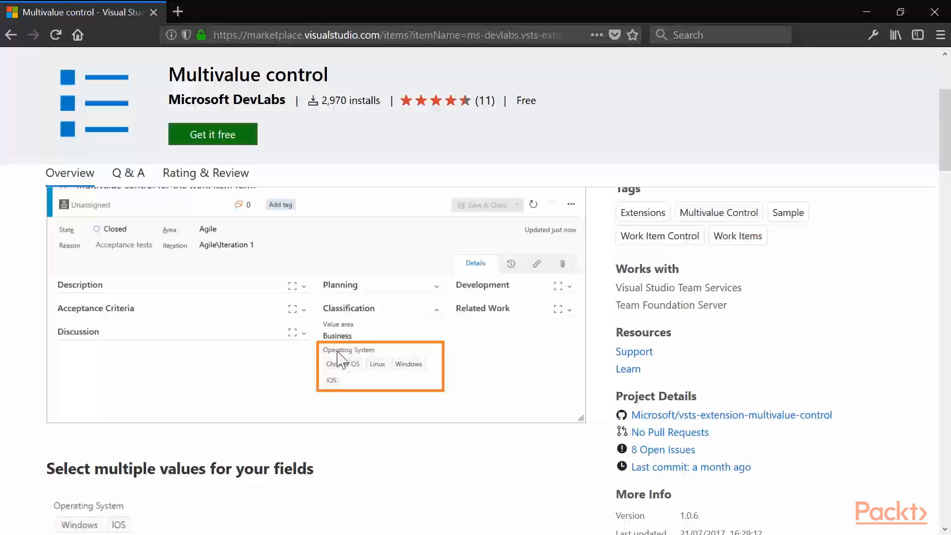
{"action": "scroll", "coordinate": [337, 358], "scroll_direction": "up", "scroll_amount": 4}
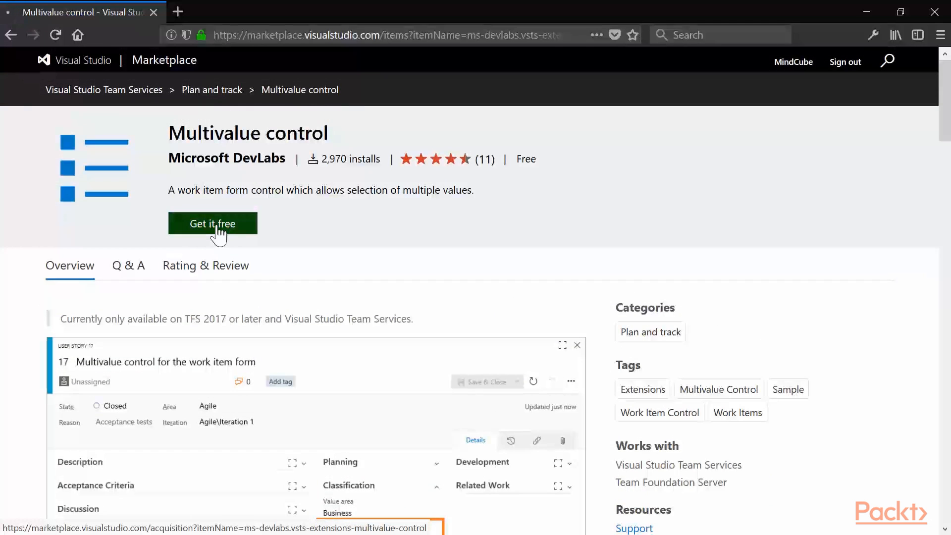
{"action": "left_click", "coordinate": [254, 227]}
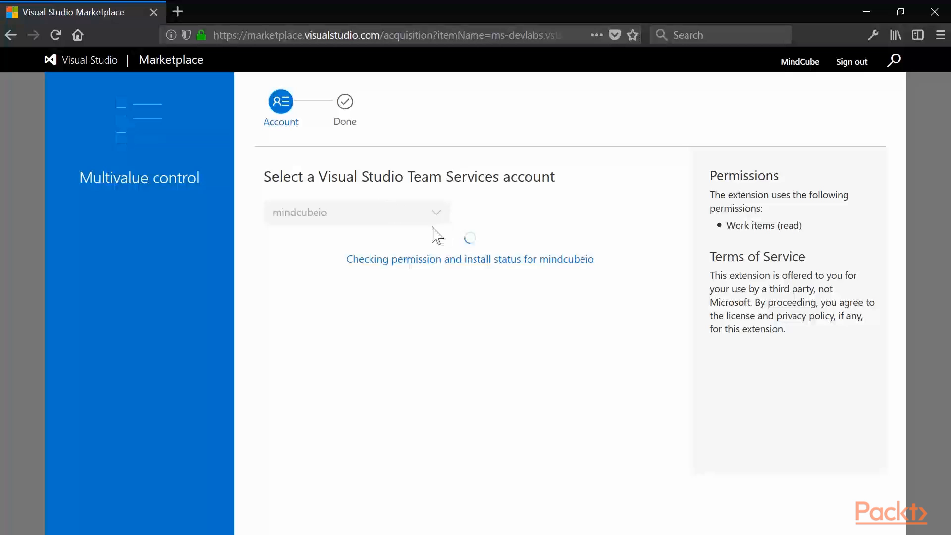
{"action": "left_click", "coordinate": [303, 255]}
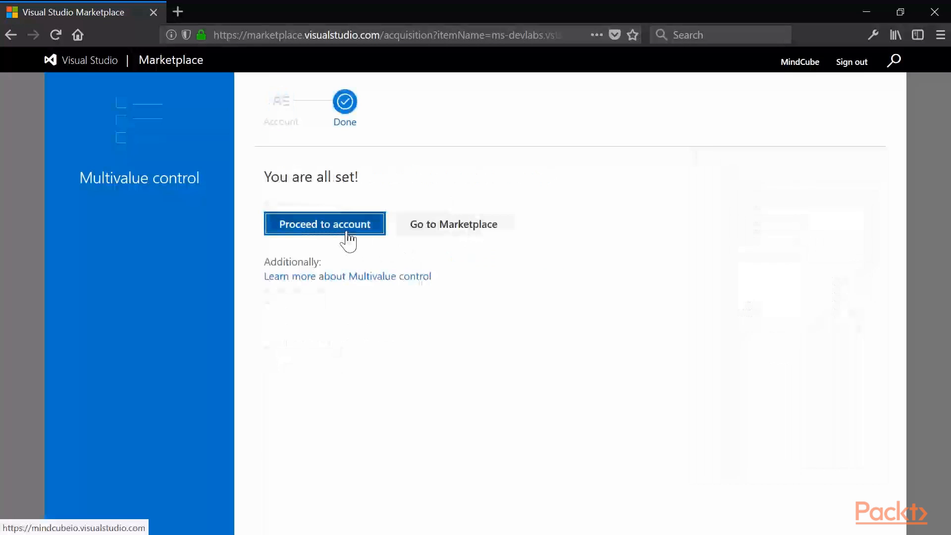
- Proceed from the finished installation to the account and reopen the WinOps process's Bug layout
{"action": "left_click", "coordinate": [347, 234]}
{"action": "mouse_move", "coordinate": [491, 174]}
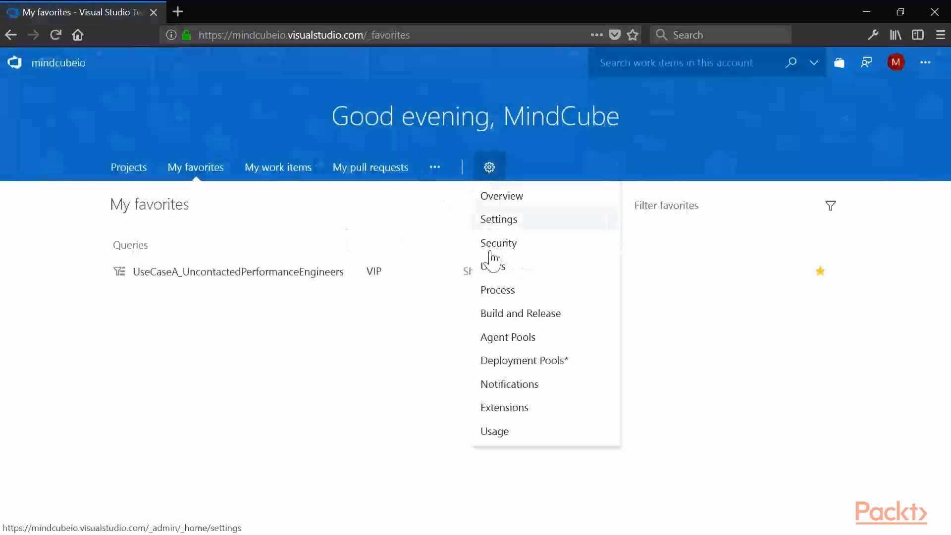
{"action": "left_click", "coordinate": [493, 290]}
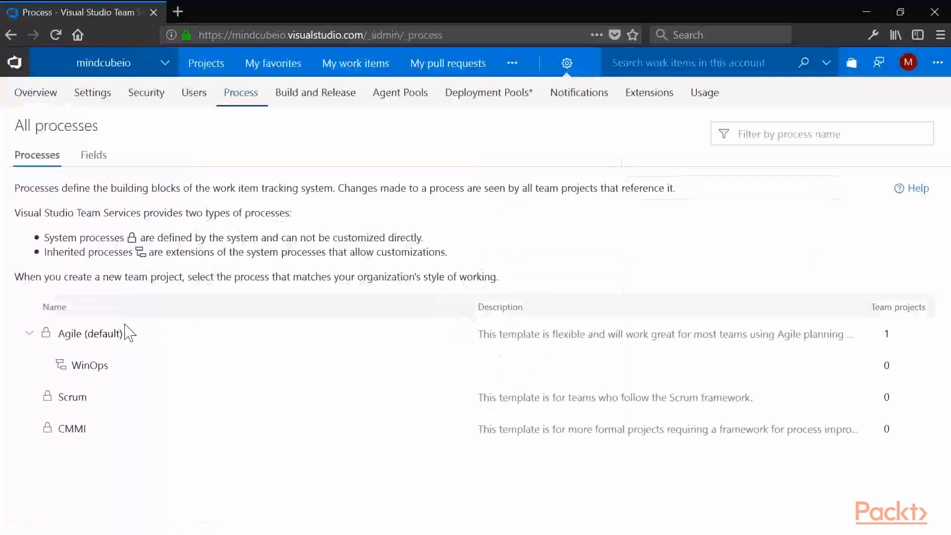
{"action": "left_click", "coordinate": [88, 365]}
{"action": "left_click", "coordinate": [44, 189]}
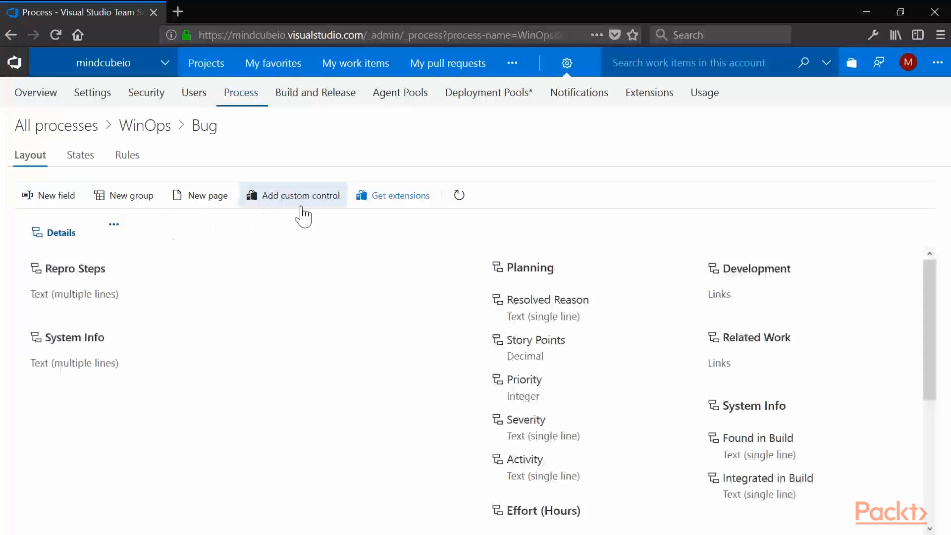
- Configure a Multivalue control for Bug with the values Windows 10; Windows Server 2016; Linux, trying Operating System as its field
{"action": "left_click", "coordinate": [303, 213]}
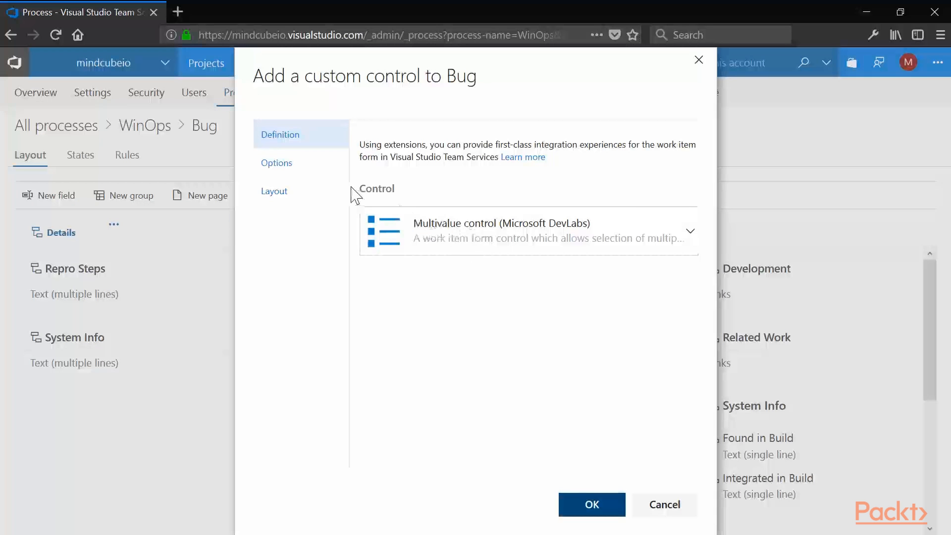
{"action": "left_click", "coordinate": [312, 174]}
{"action": "left_click", "coordinate": [407, 251]}
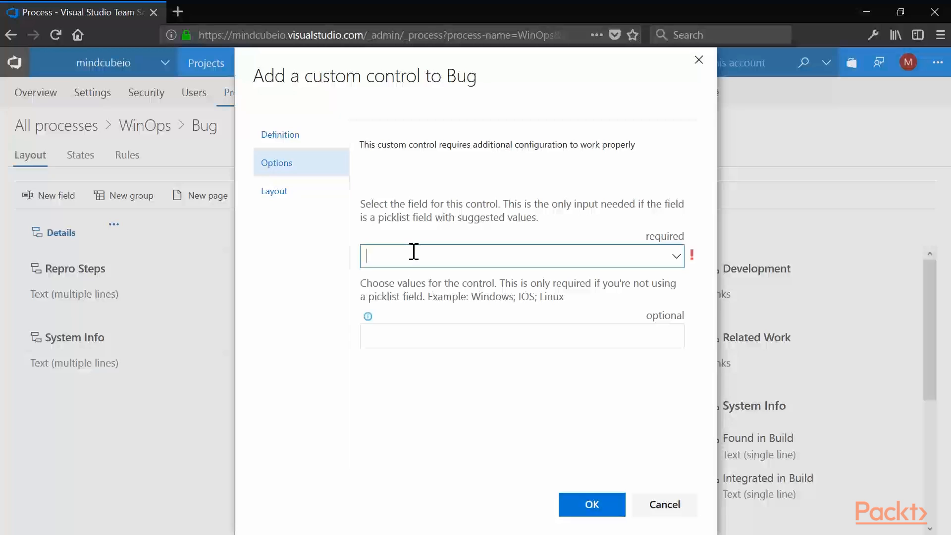
{"action": "type", "text": "Operating System"}
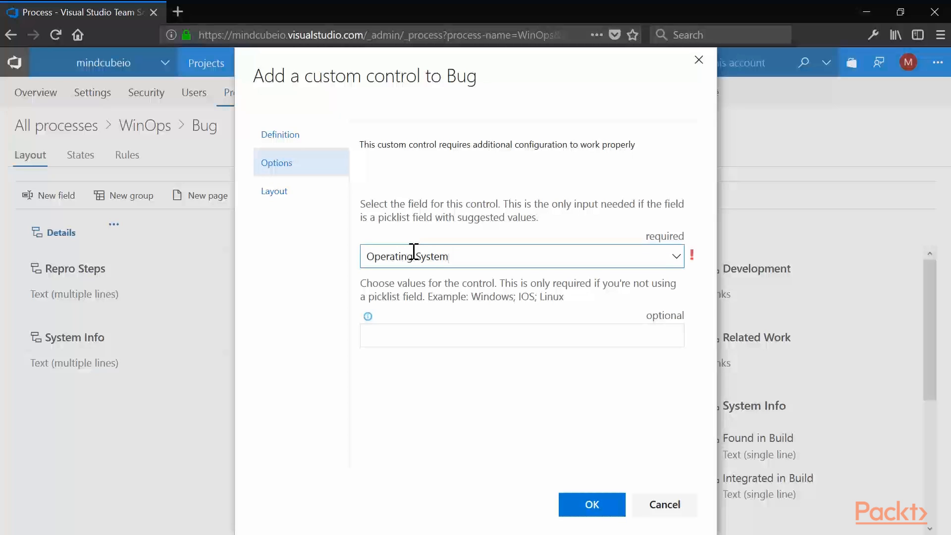
{"action": "left_click", "coordinate": [404, 331]}
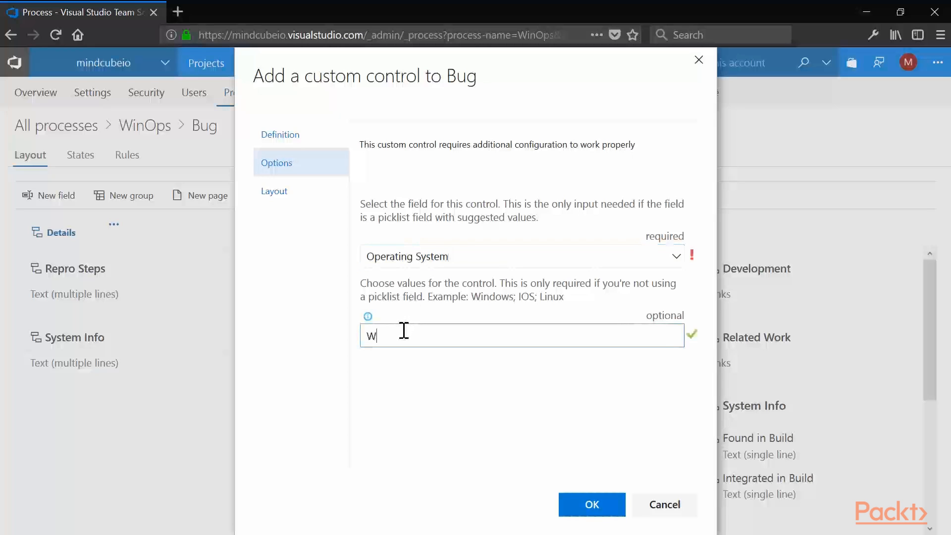
{"action": "type", "text": "Windows Server 2016; Linux"}
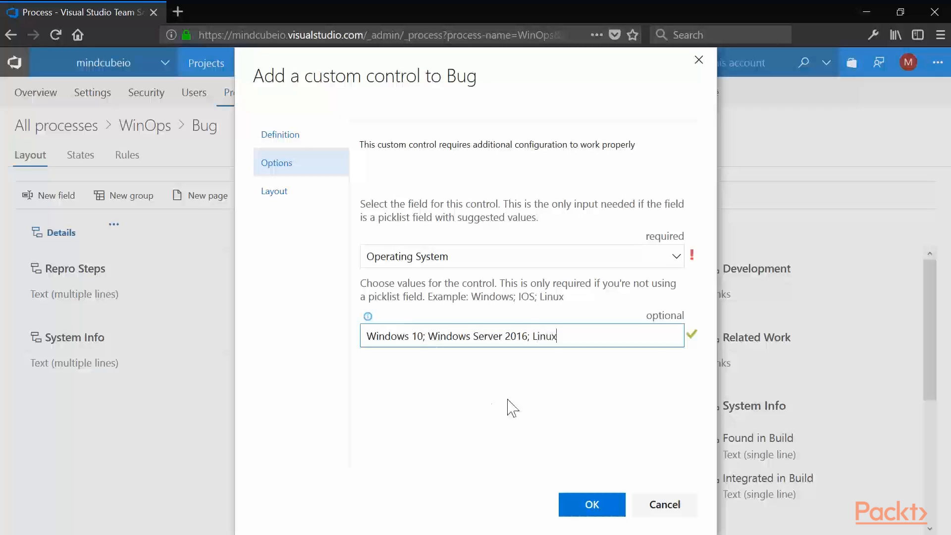
{"action": "left_click", "coordinate": [589, 503]}
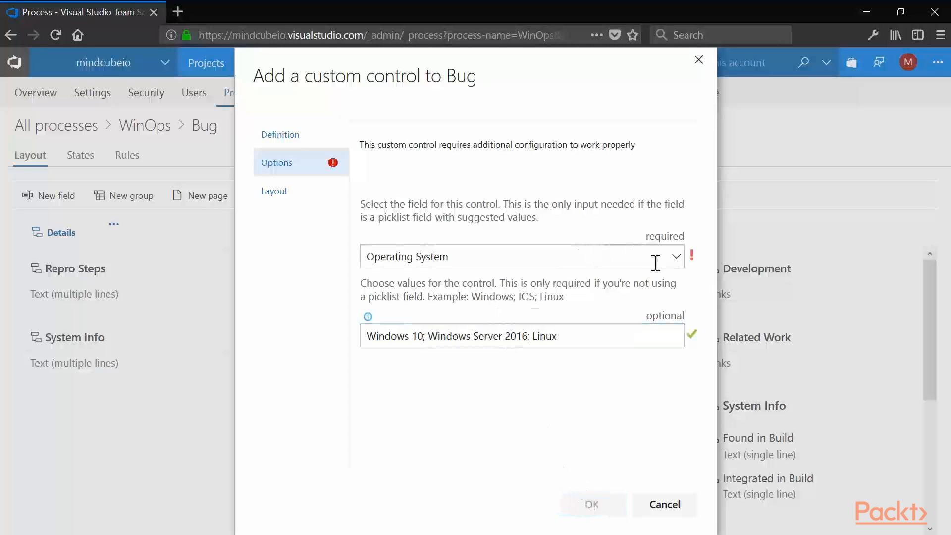
- Try OS as the required field for the Multivalue control
{"action": "left_click", "coordinate": [522, 262]}
{"action": "left_click_drag", "start_coordinate": [476, 250], "coordinate": [322, 260]}
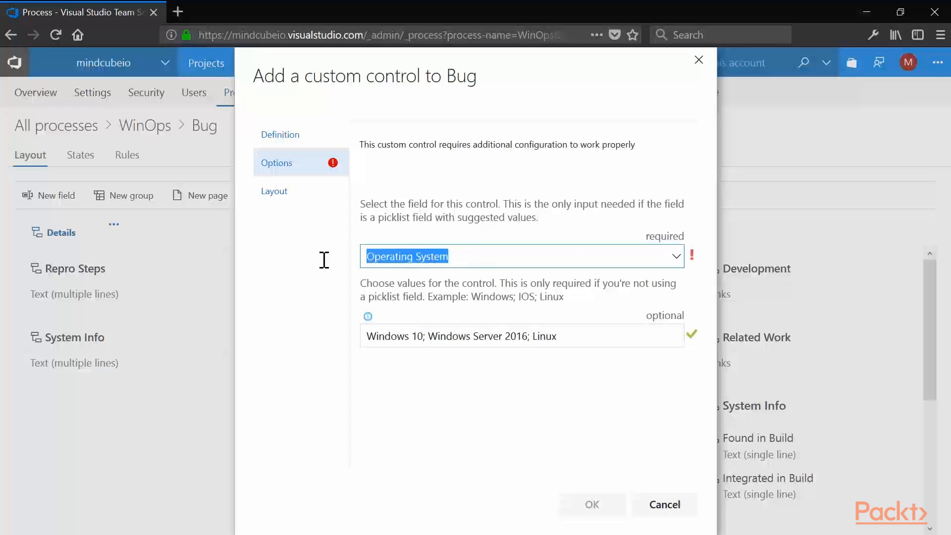
{"action": "type", "text": "OS"}
{"action": "left_click", "coordinate": [590, 503]}
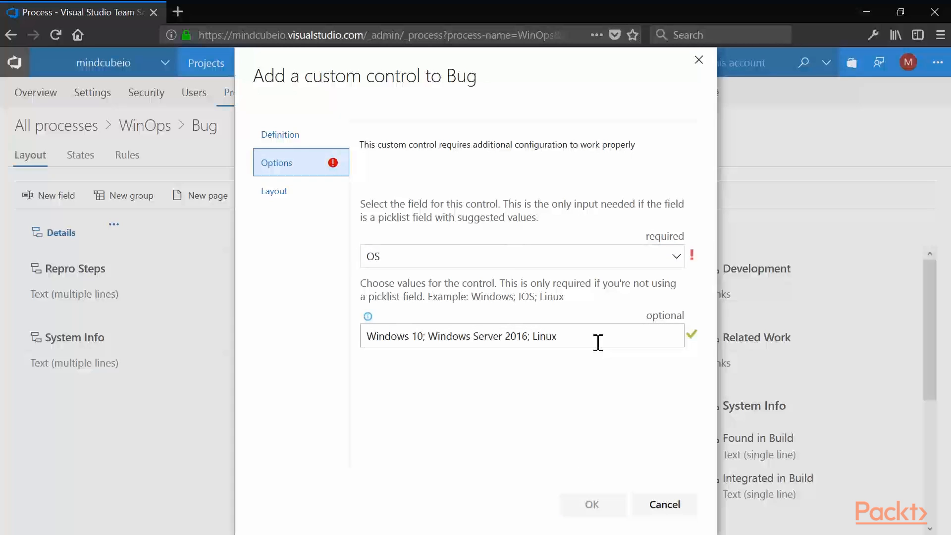
- Add the Multivalue control to Bug using one of the listed existing fields, and move it to the start of the System Info group
{"action": "left_click", "coordinate": [675, 256]}
{"action": "left_click_drag", "start_coordinate": [676, 292], "coordinate": [681, 343]}
{"action": "left_click", "coordinate": [461, 445]}
{"action": "key", "text": "Return"}
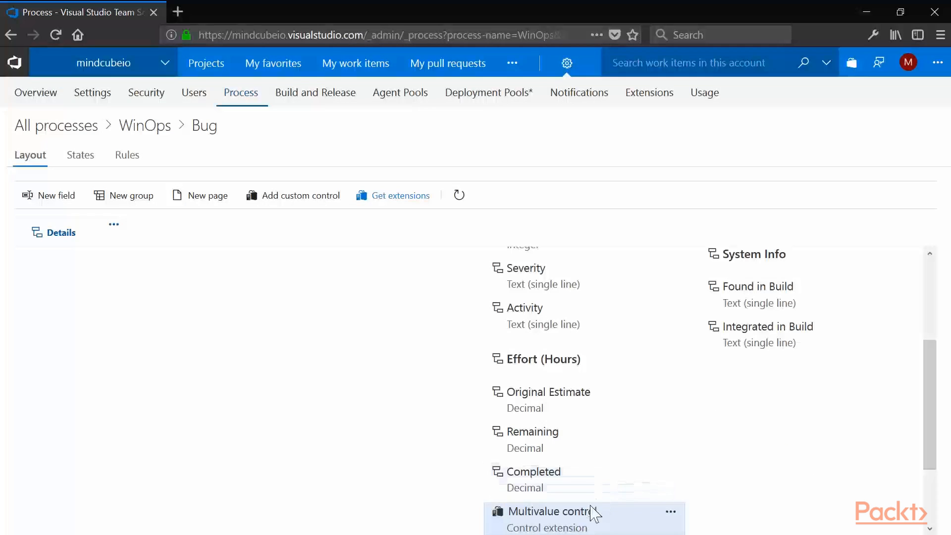
{"action": "left_click_drag", "start_coordinate": [596, 513], "coordinate": [781, 291]}
{"action": "left_click_drag", "start_coordinate": [930, 389], "coordinate": [921, 314]}
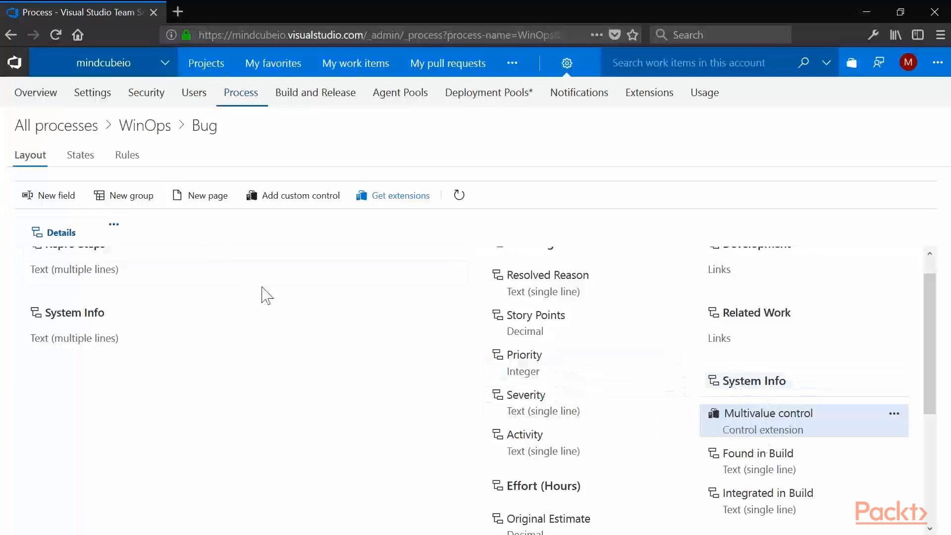
- Add a page named Additional to the Bug layout
{"action": "left_click", "coordinate": [192, 206]}
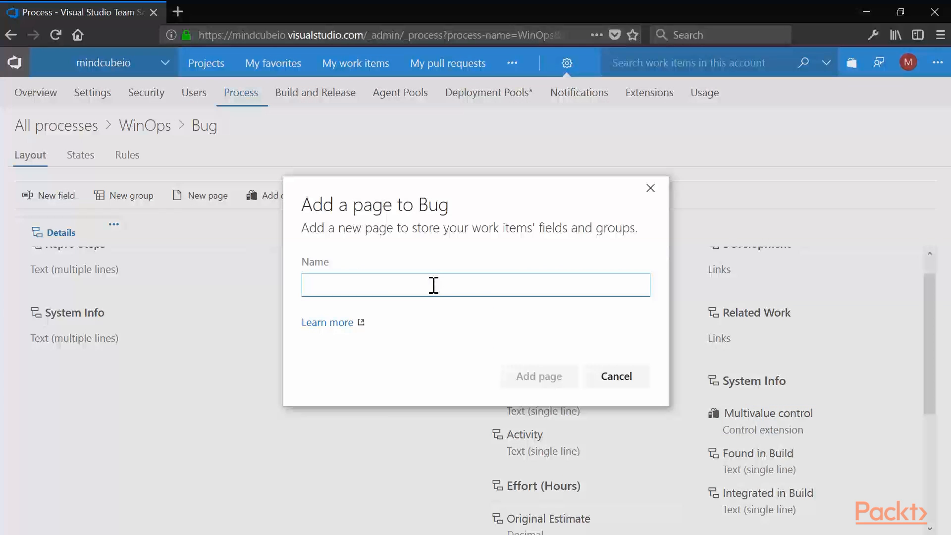
{"action": "type", "text": "Additional"}
{"action": "left_click", "coordinate": [532, 377]}
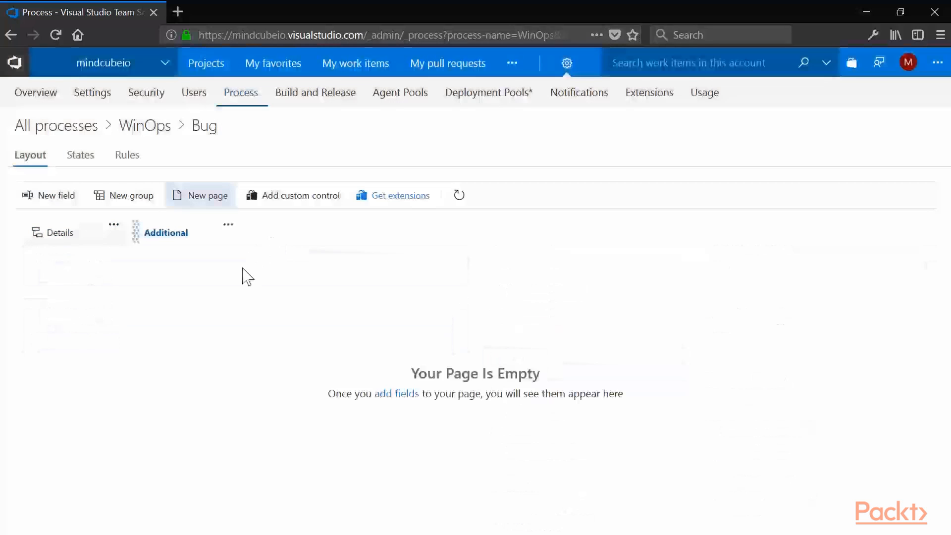
- Define a new Bug field for the Additional page, named WinOps and of type Picklist (string)
{"action": "left_click", "coordinate": [57, 196]}
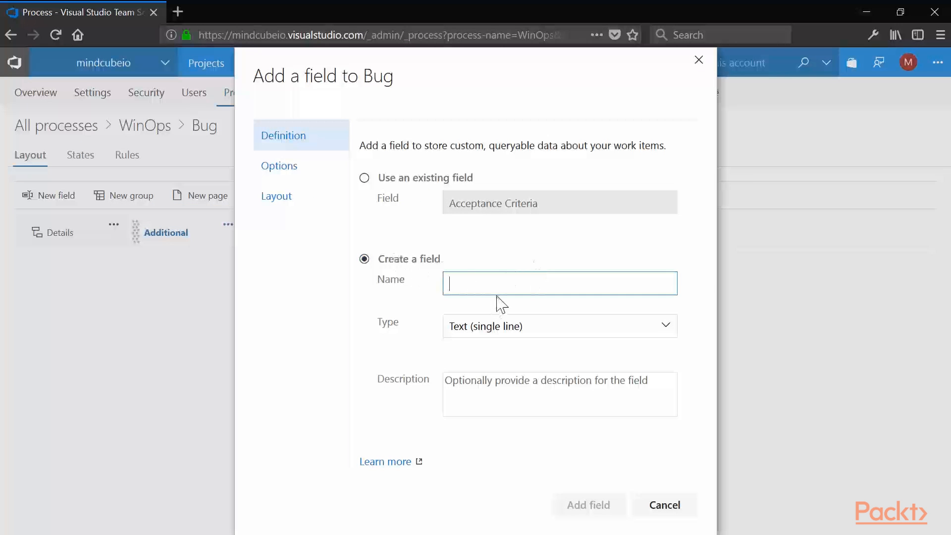
{"action": "left_click", "coordinate": [547, 327]}
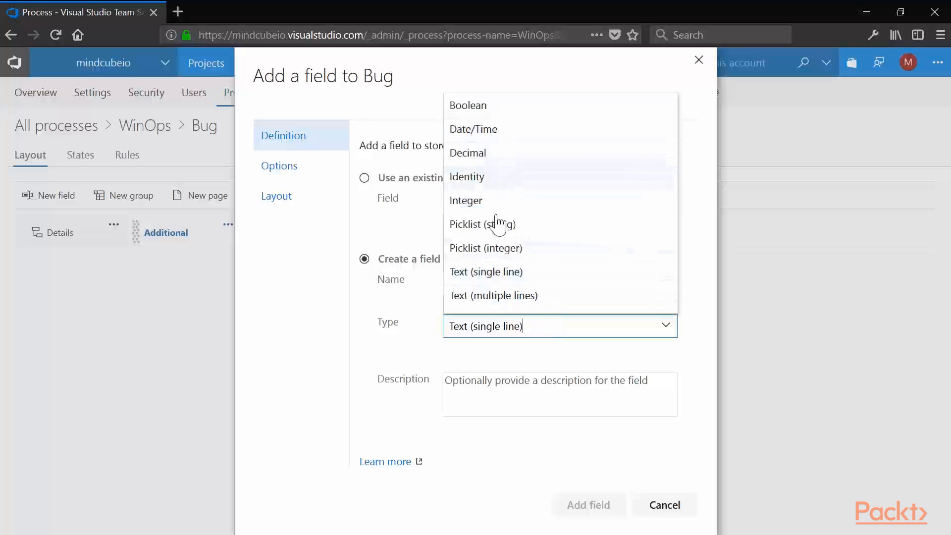
{"action": "left_click", "coordinate": [598, 271]}
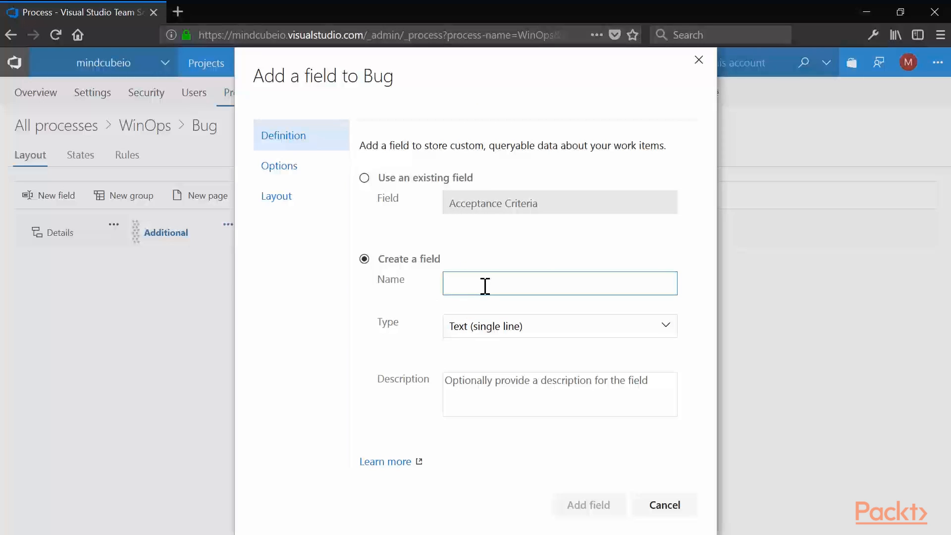
{"action": "key", "text": "BackSpace"}
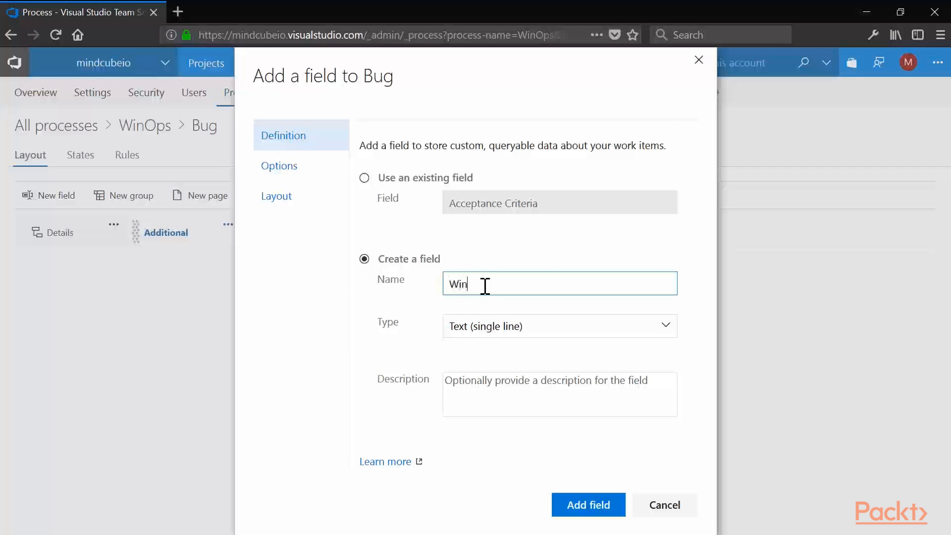
{"action": "type", "text": "WinOps"}
{"action": "left_click", "coordinate": [638, 325]}
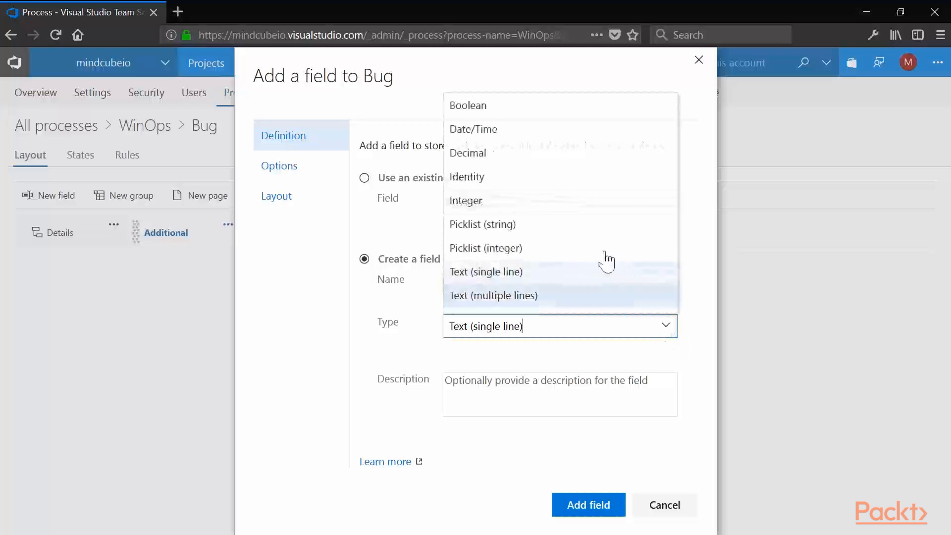
{"action": "left_click", "coordinate": [571, 226]}
- Give the WinOps field the picklist items Yes and No, and add the field to the Additional page
{"action": "scroll", "coordinate": [697, 361], "scroll_direction": "down", "scroll_amount": 1}
{"action": "left_click", "coordinate": [567, 430]}
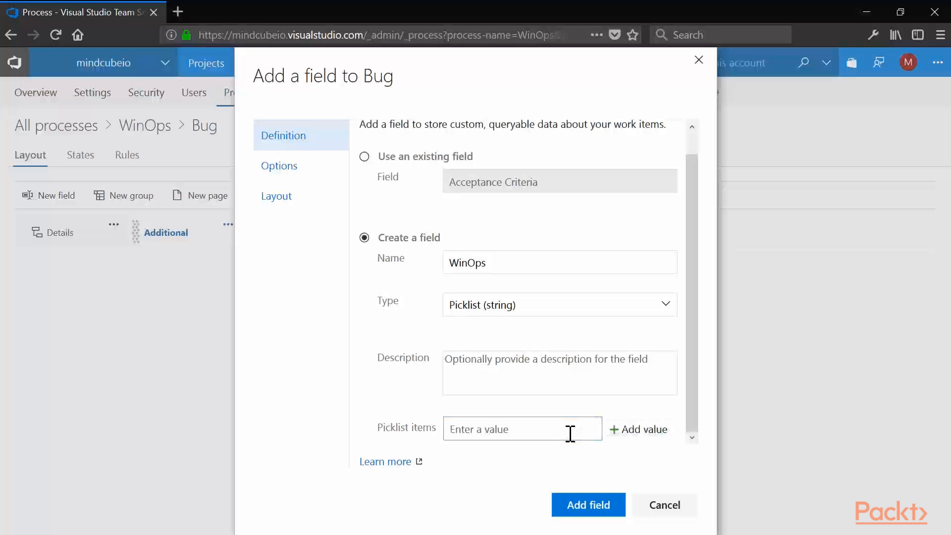
{"action": "type", "text": "Yes; No"}
{"action": "left_click", "coordinate": [649, 434]}
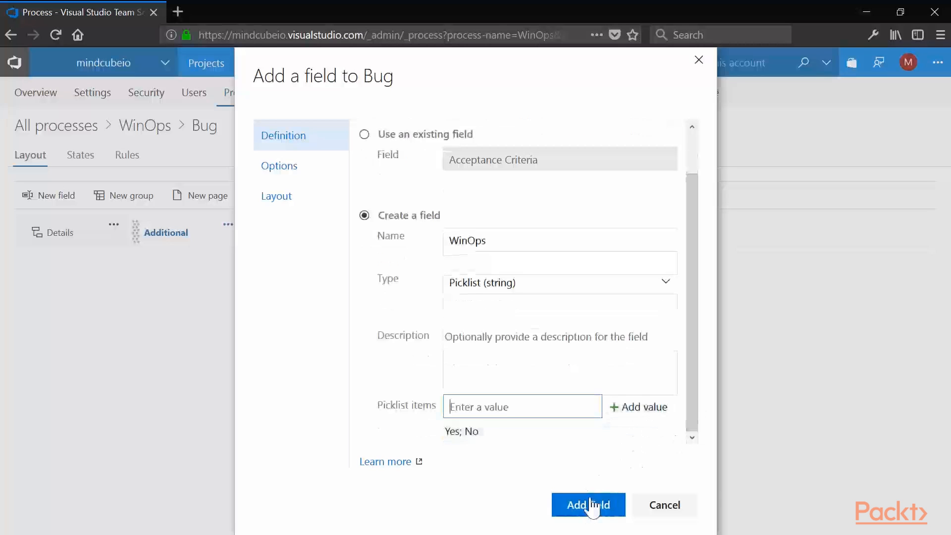
{"action": "left_click", "coordinate": [589, 504]}
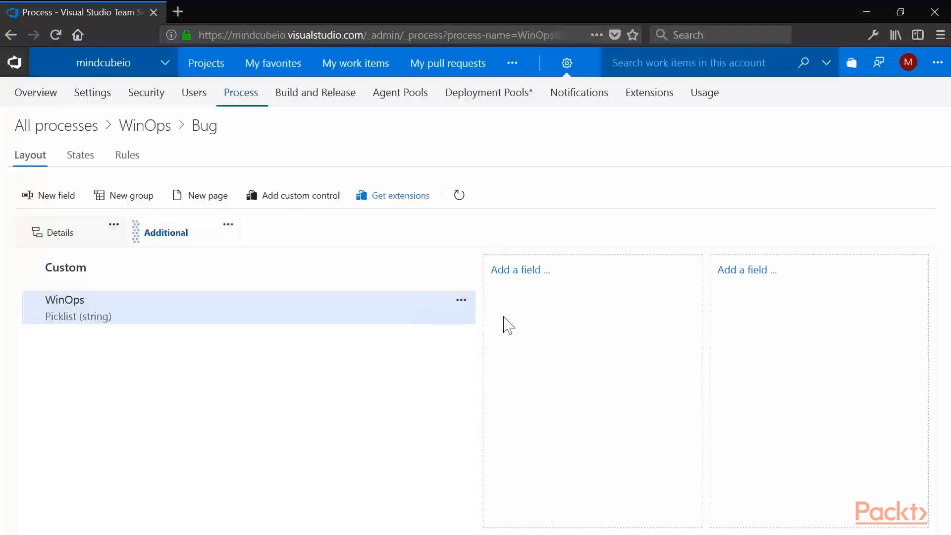
- Add the existing field Actual Attendee 1 to the middle column of the Additional page
{"action": "left_click", "coordinate": [523, 272]}
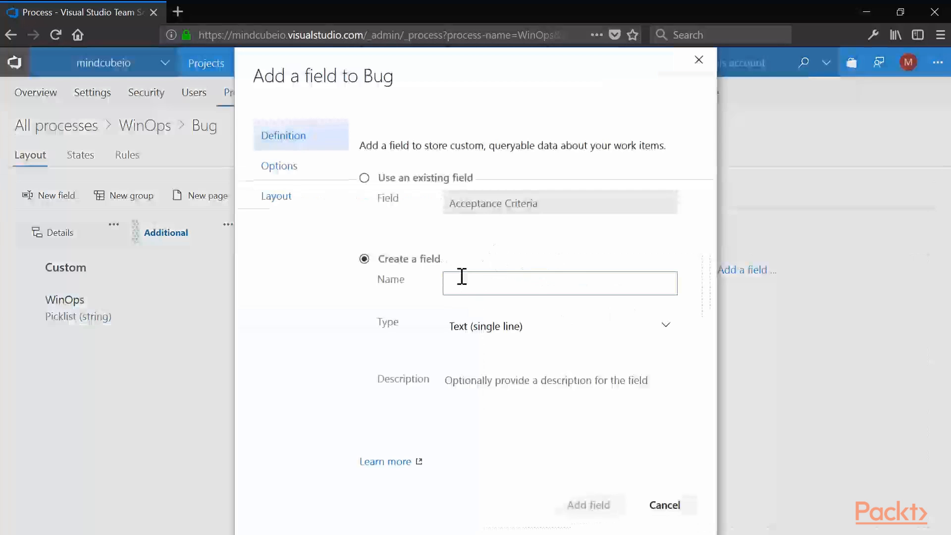
{"action": "left_click", "coordinate": [386, 178]}
{"action": "left_click", "coordinate": [665, 202]}
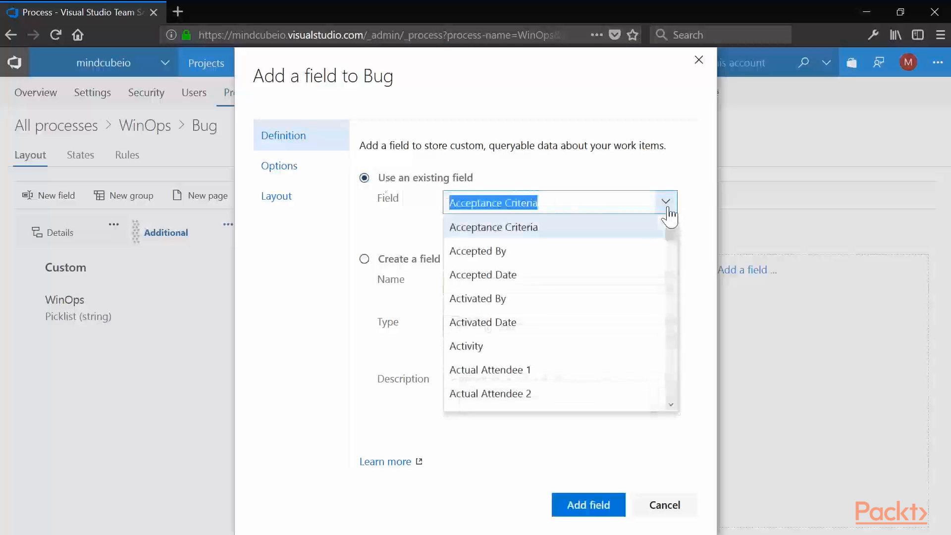
{"action": "left_click_drag", "start_coordinate": [676, 244], "coordinate": [672, 243]}
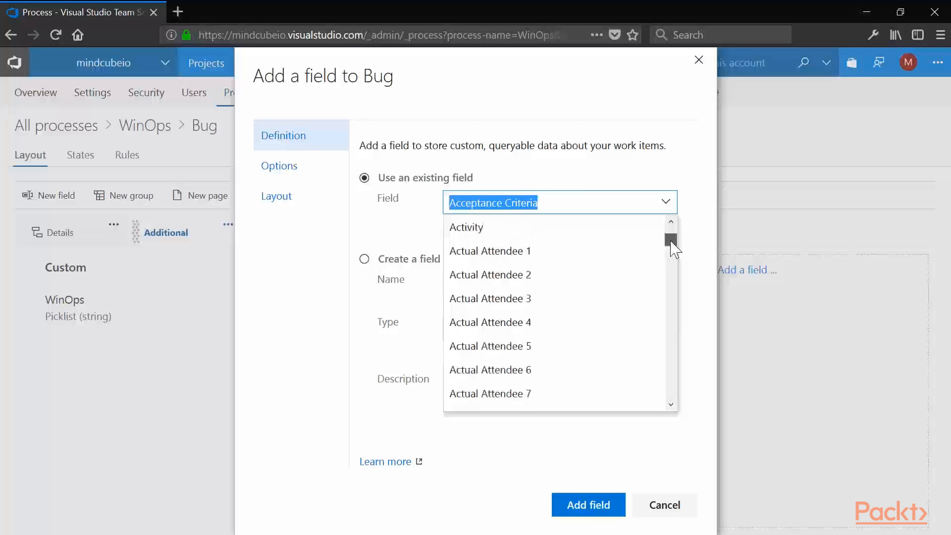
{"action": "left_click", "coordinate": [564, 251]}
{"action": "left_click", "coordinate": [588, 504]}
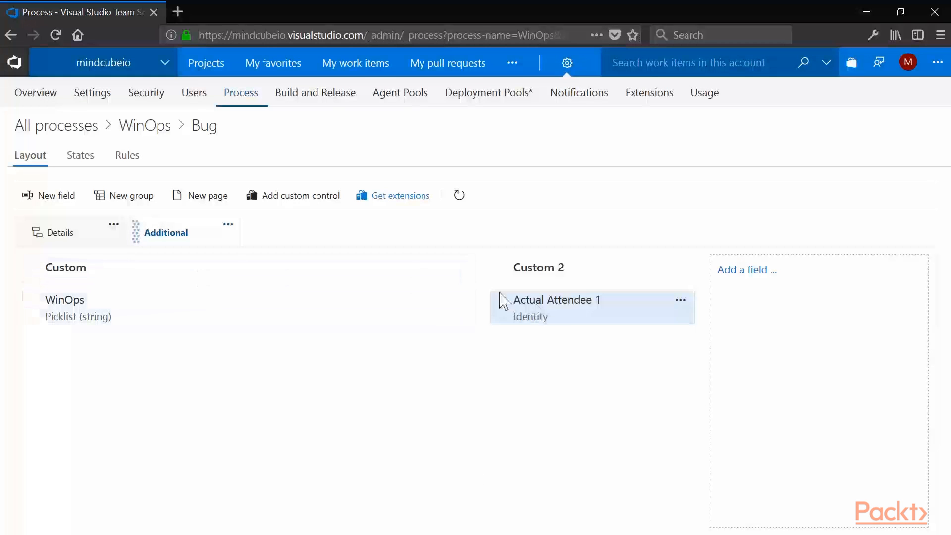
- Create a new team project named WinOps based on the WinOps process
{"action": "left_click", "coordinate": [230, 104]}
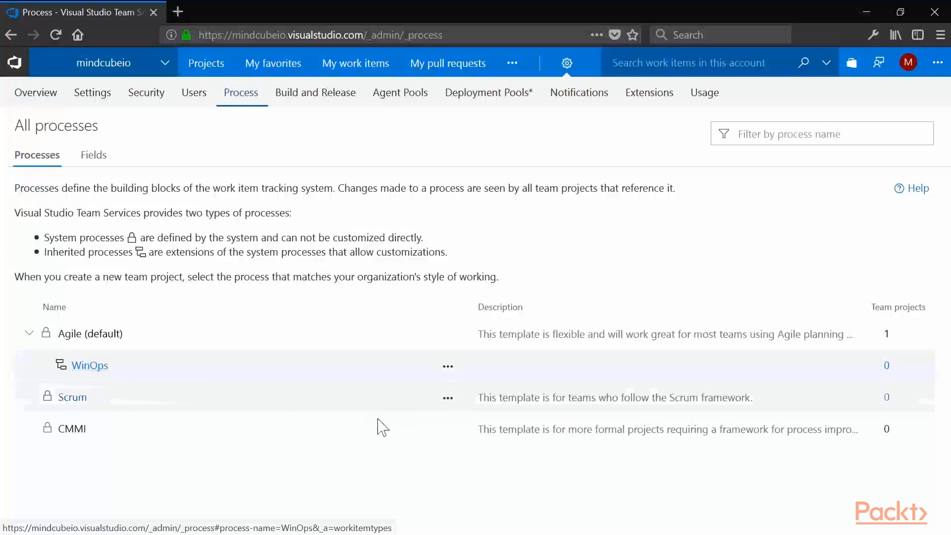
{"action": "left_click", "coordinate": [447, 366]}
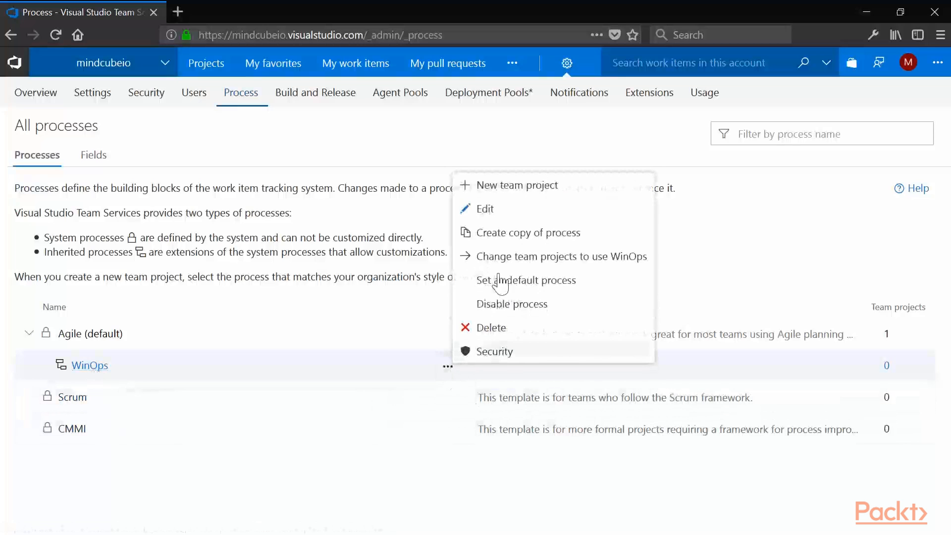
{"action": "left_click", "coordinate": [525, 188]}
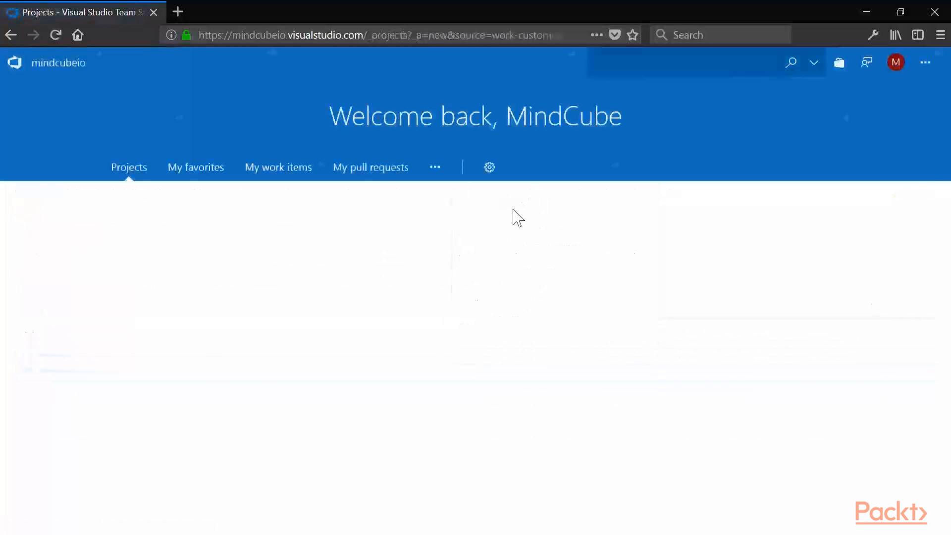
{"action": "scroll", "coordinate": [490, 277], "scroll_direction": "down", "scroll_amount": 3}
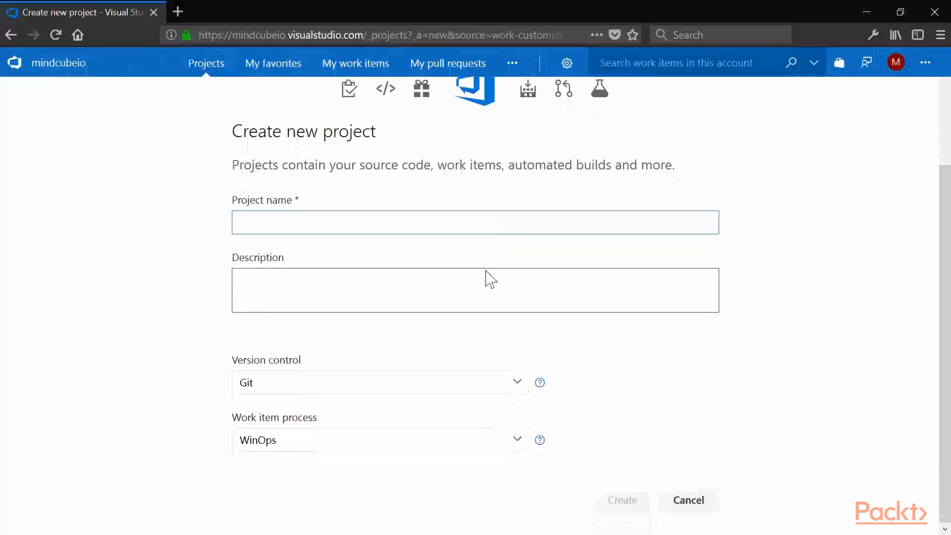
{"action": "left_click", "coordinate": [518, 440]}
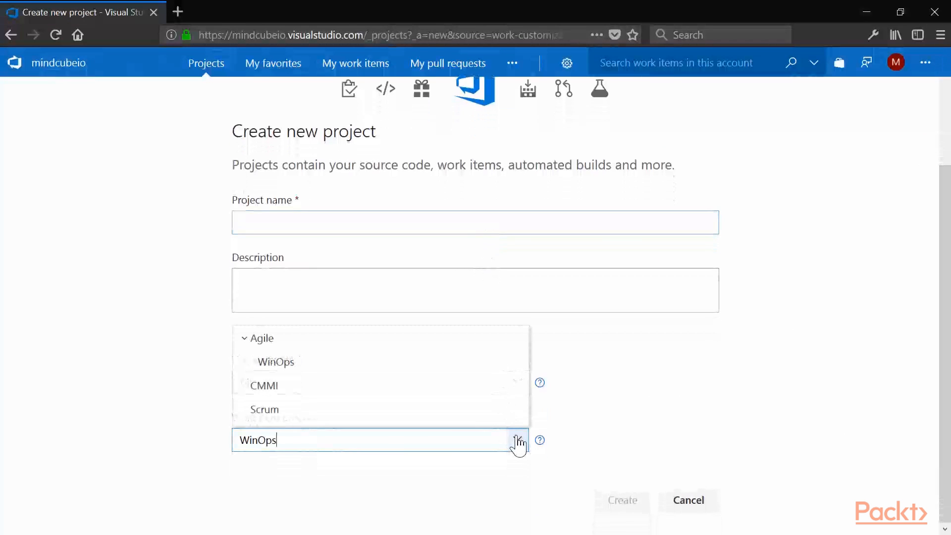
{"action": "left_click", "coordinate": [518, 441]}
{"action": "left_click", "coordinate": [413, 222]}
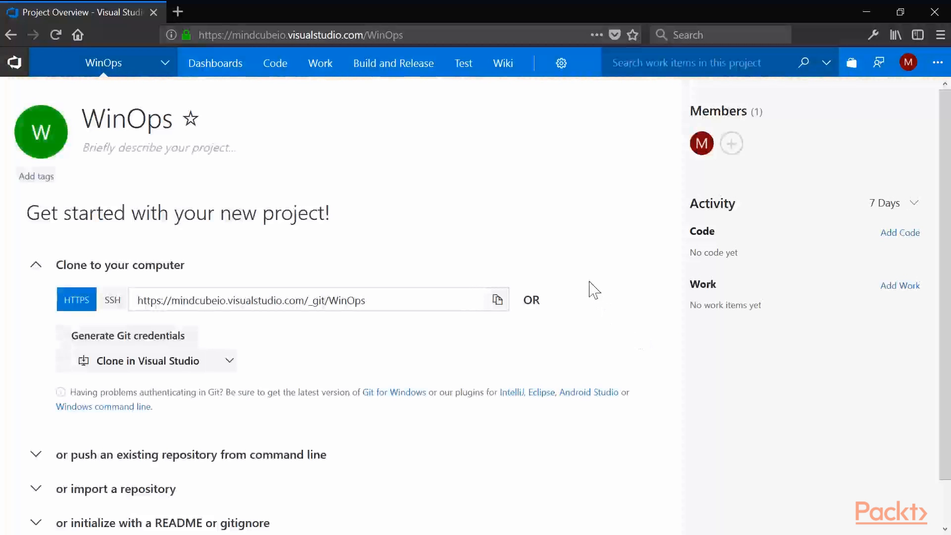
- Start a new Bug in the WinOps project and expand the Multivalue control's choices in its System Info group
{"action": "mouse_move", "coordinate": [329, 74]}
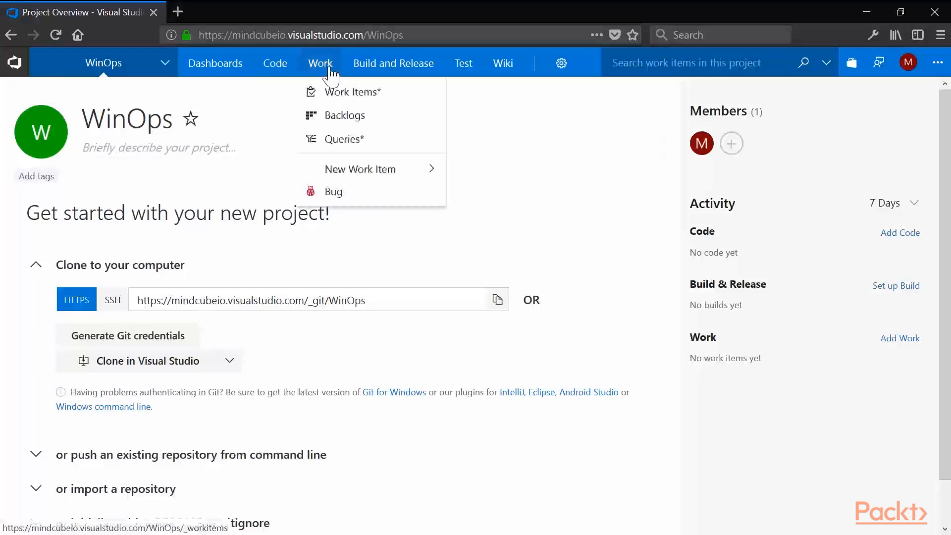
{"action": "mouse_move", "coordinate": [359, 173]}
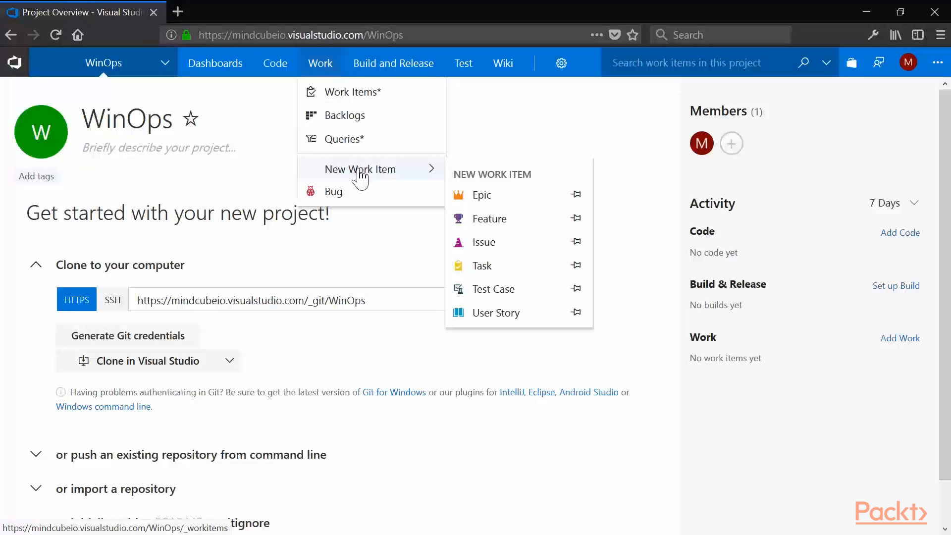
{"action": "left_click", "coordinate": [362, 192]}
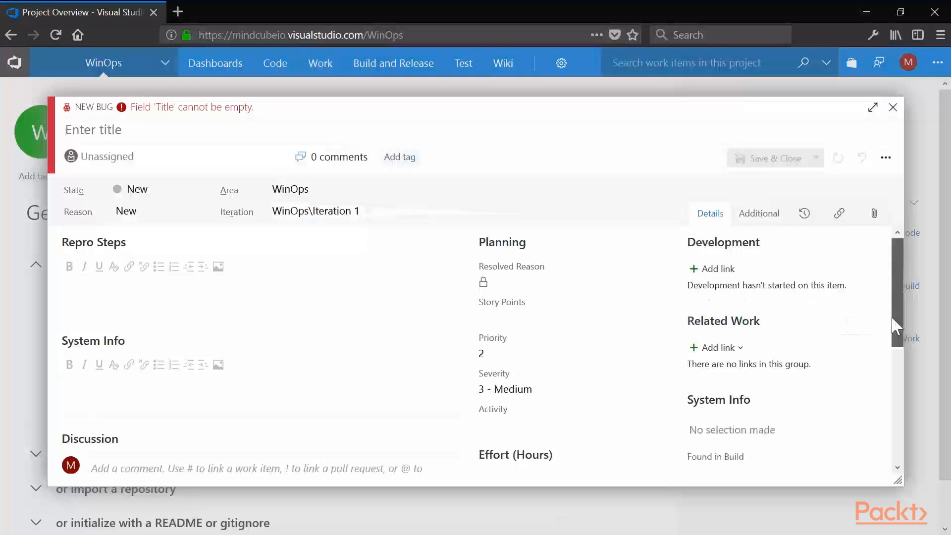
{"action": "scroll", "coordinate": [895, 326], "scroll_direction": "down", "scroll_amount": 2}
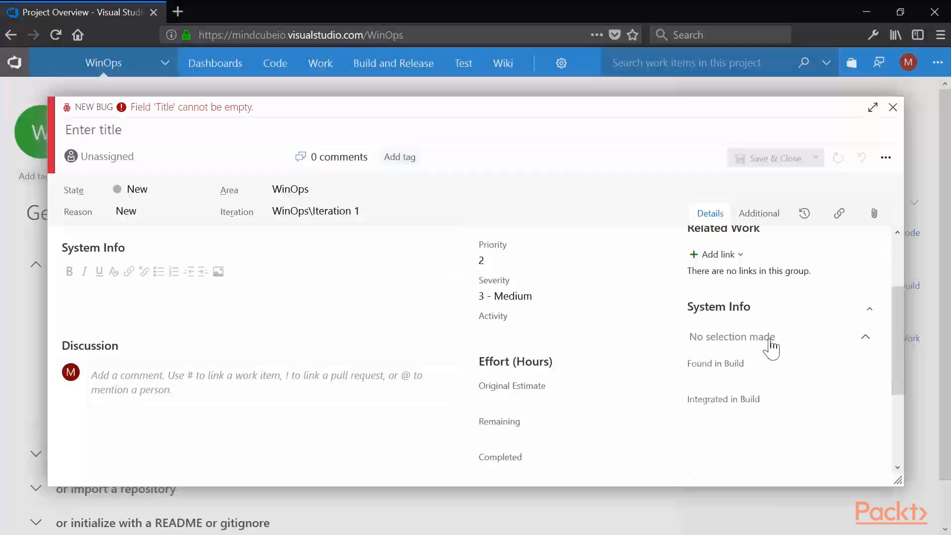
{"action": "left_click", "coordinate": [770, 341]}
{"action": "scroll", "coordinate": [851, 331], "scroll_direction": "down", "scroll_amount": 1}
{"action": "left_click", "coordinate": [851, 326]}
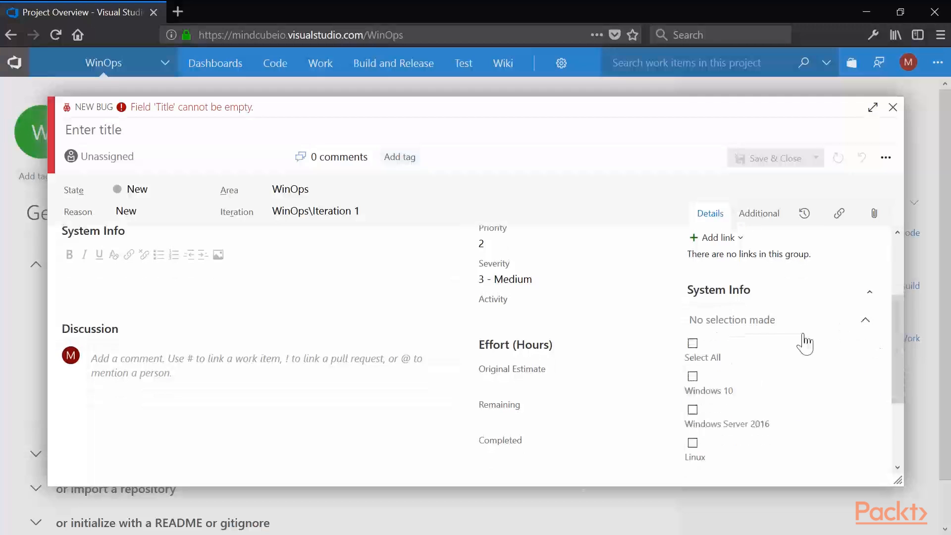
- Select Windows 10 and Windows Server 2016 in the new Bug's System Info multivalue control and collapse its choices
{"action": "left_click", "coordinate": [692, 376]}
{"action": "left_click", "coordinate": [692, 409]}
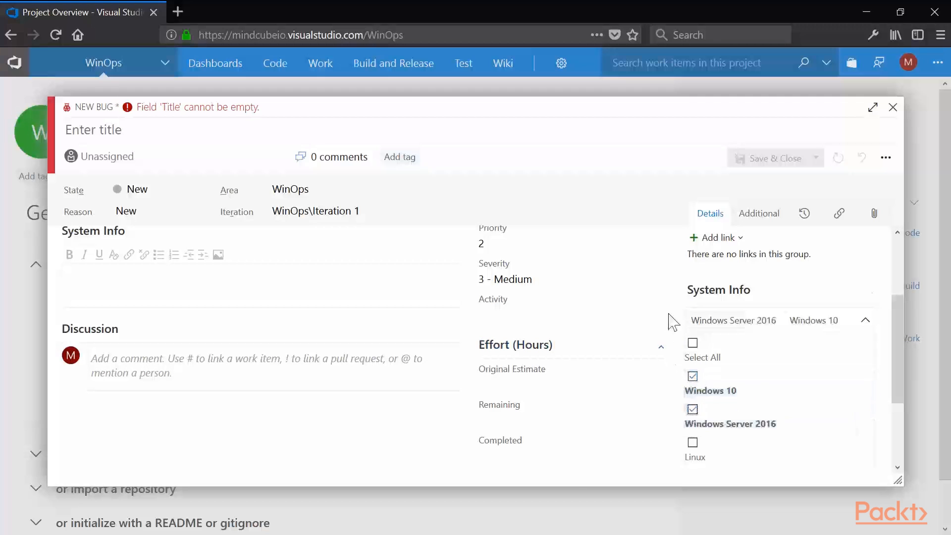
{"action": "left_click", "coordinate": [669, 316]}
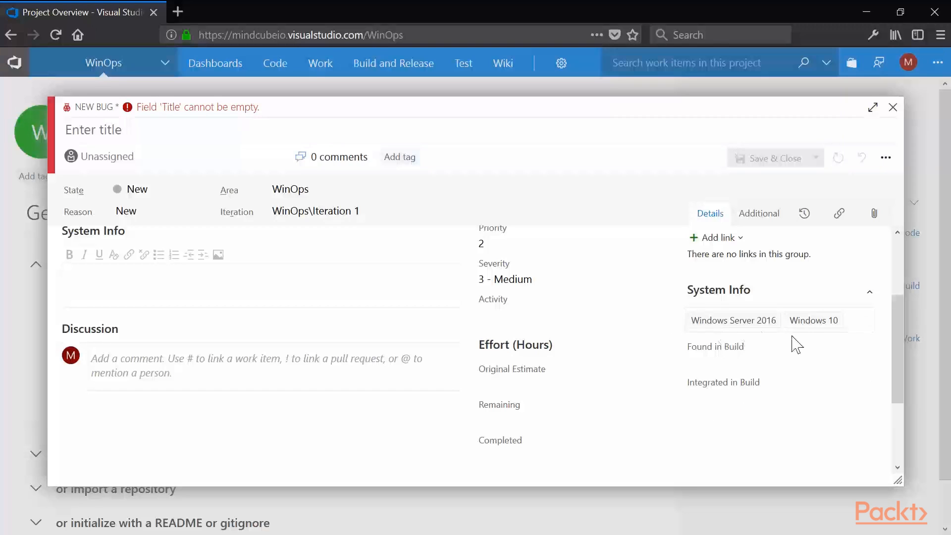
- On the Bug's Additional page, set Actual Attendee 1 to MindCube and the WinOps field to "Yes; No"
{"action": "left_click_drag", "start_coordinate": [898, 299], "coordinate": [894, 252]}
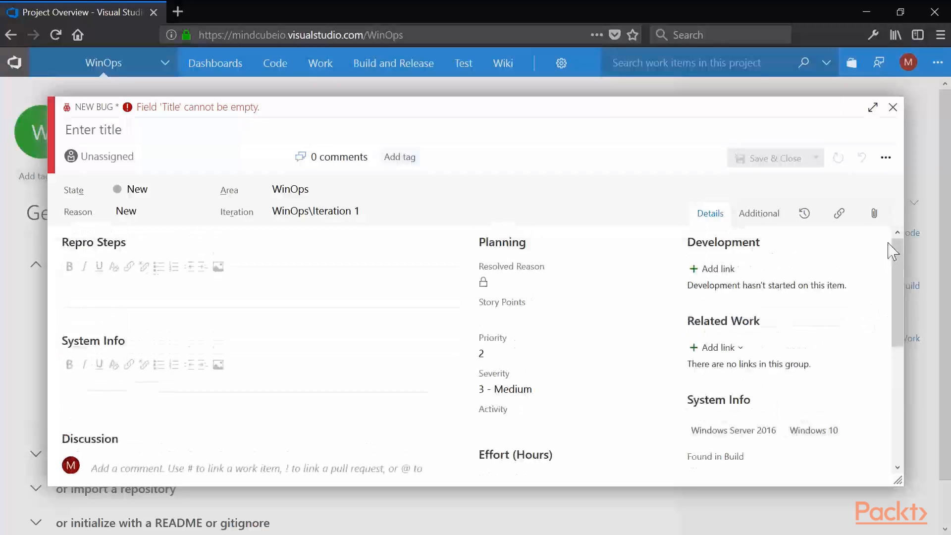
{"action": "left_click", "coordinate": [758, 214]}
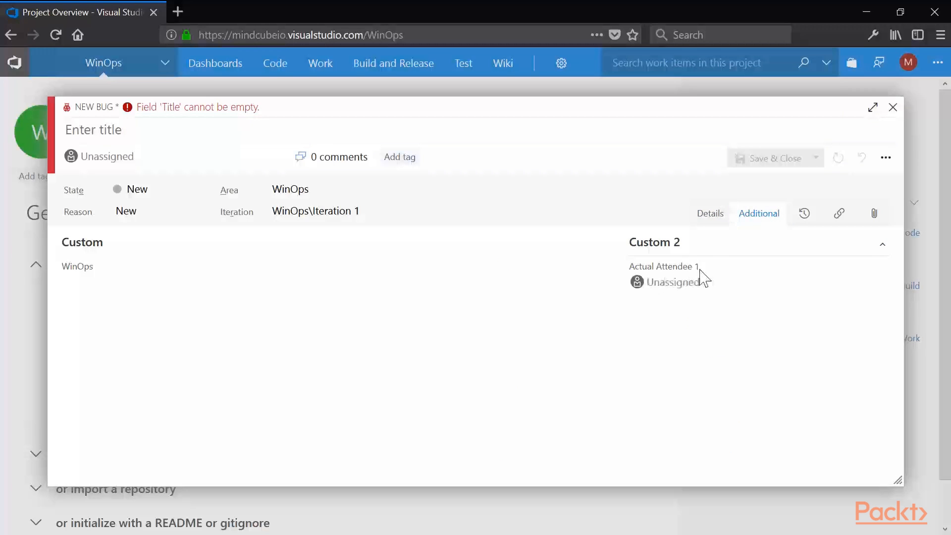
{"action": "left_click", "coordinate": [686, 277]}
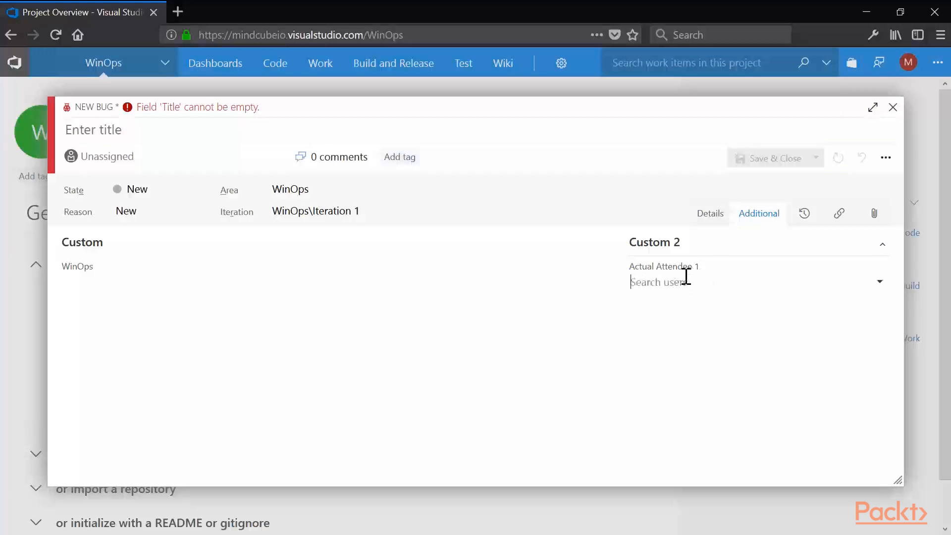
{"action": "left_click", "coordinate": [883, 290]}
{"action": "left_click", "coordinate": [766, 313]}
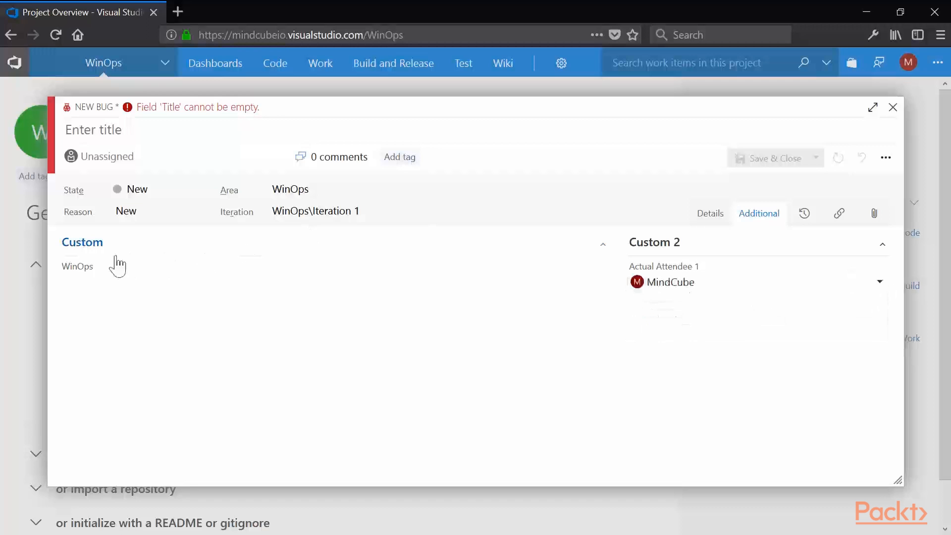
{"action": "left_click", "coordinate": [85, 276]}
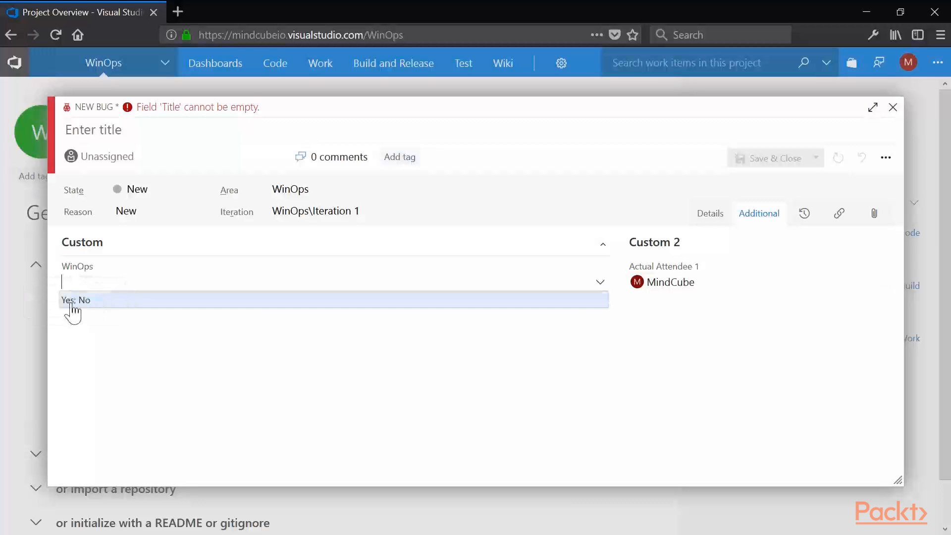
{"action": "left_click", "coordinate": [70, 302]}
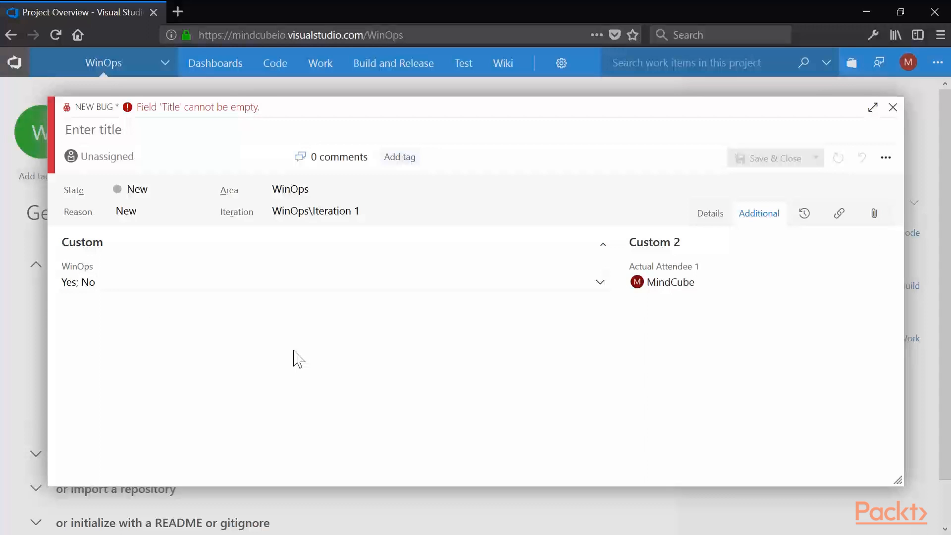